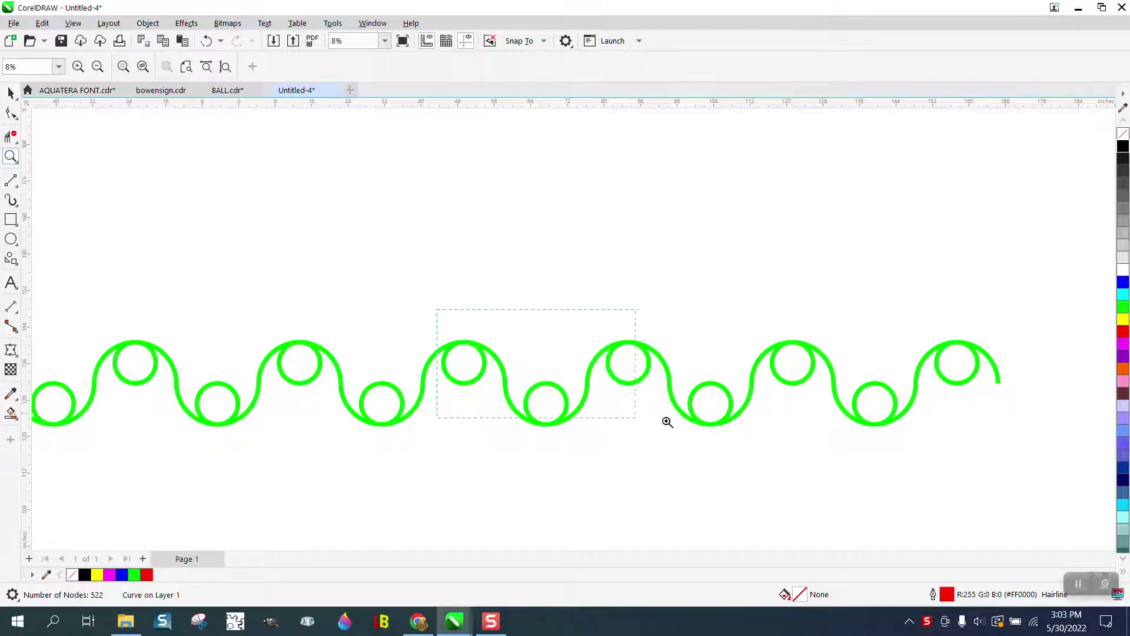
Step: Zoom around the existing wave border and ring designs, then onto the empty page
{"action": "left_click_drag", "start_coordinate": [667, 423], "coordinate": [712, 451]}
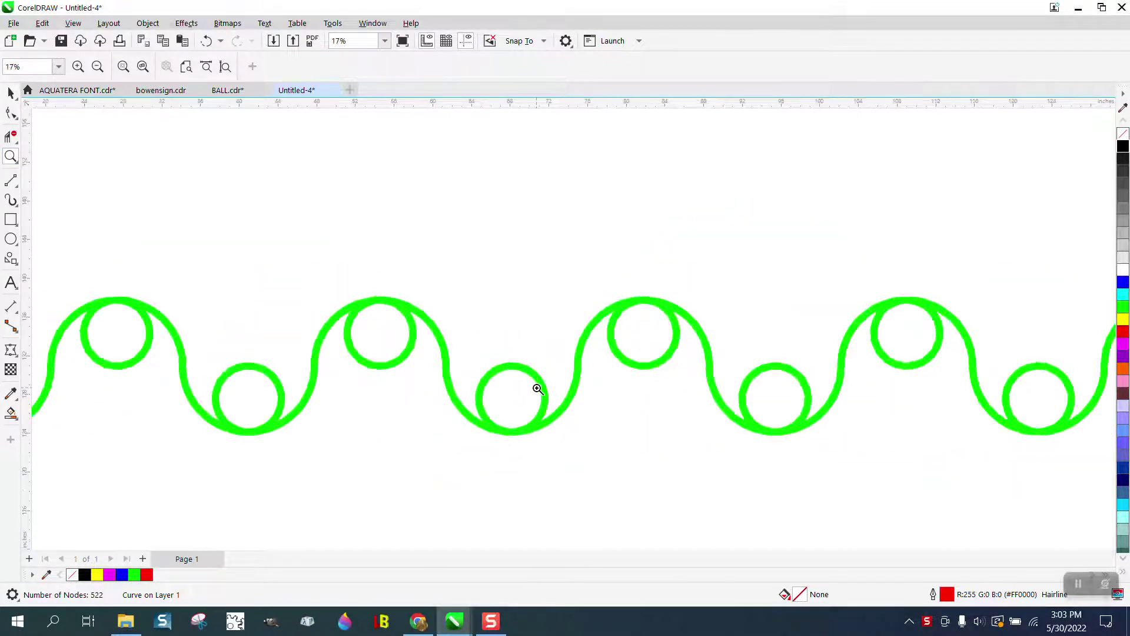
{"action": "scroll", "coordinate": [537, 389], "scroll_direction": "down", "scroll_amount": 5}
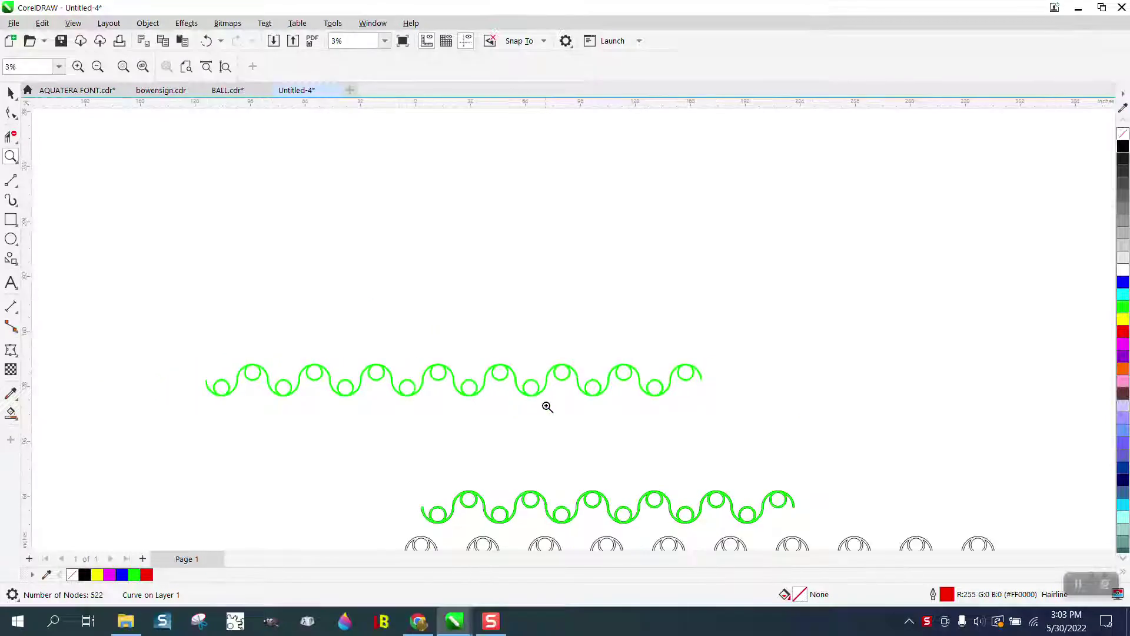
{"action": "left_click_drag", "start_coordinate": [557, 348], "coordinate": [699, 455]}
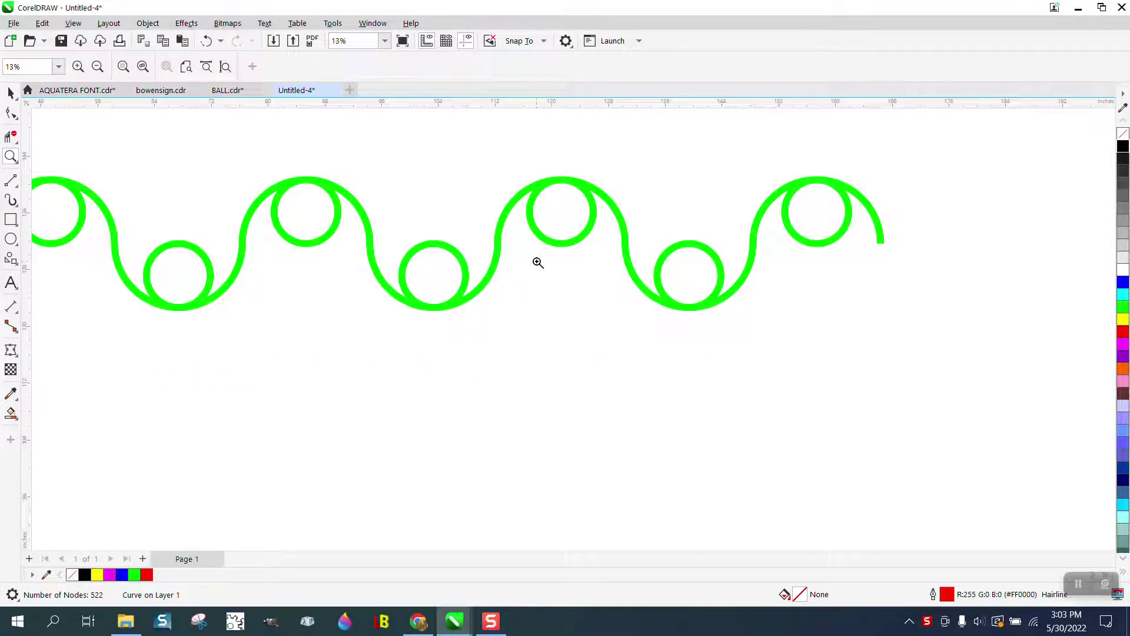
{"action": "scroll", "coordinate": [468, 276], "scroll_direction": "down", "scroll_amount": 3}
{"action": "scroll", "coordinate": [468, 281], "scroll_direction": "down", "scroll_amount": 3}
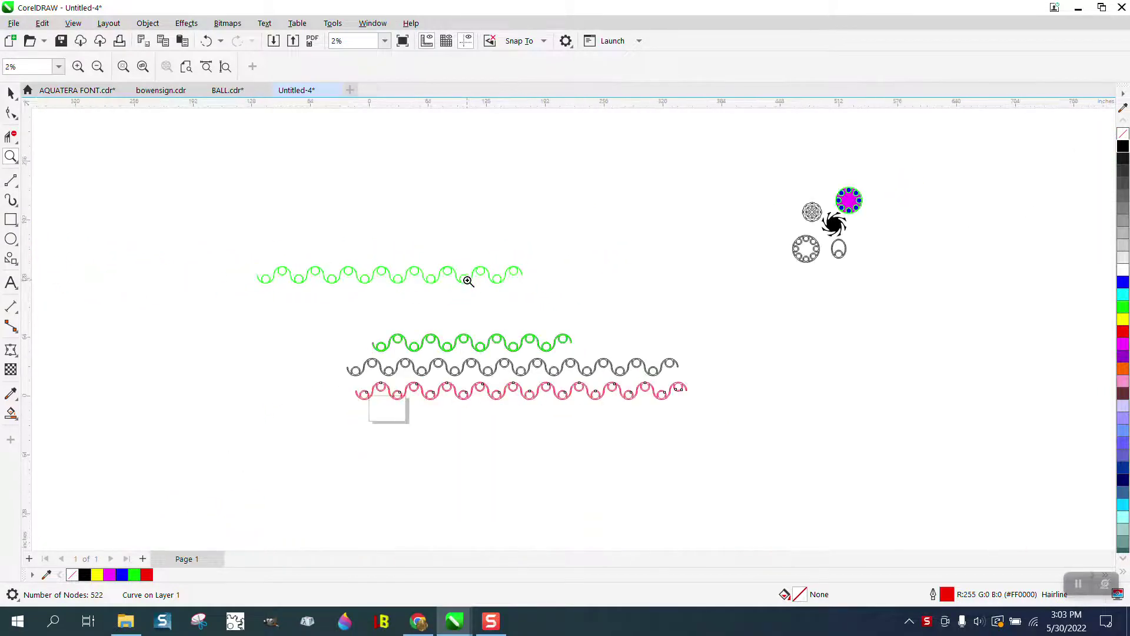
{"action": "left_click_drag", "start_coordinate": [772, 179], "coordinate": [897, 262]}
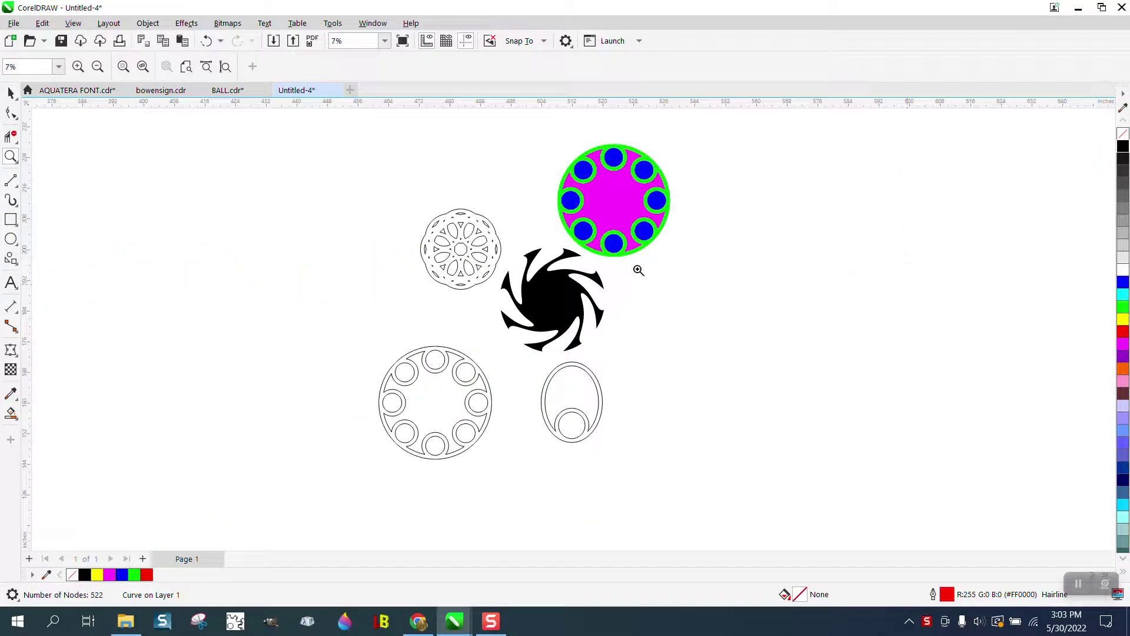
{"action": "scroll", "coordinate": [692, 317], "scroll_direction": "down", "scroll_amount": 4}
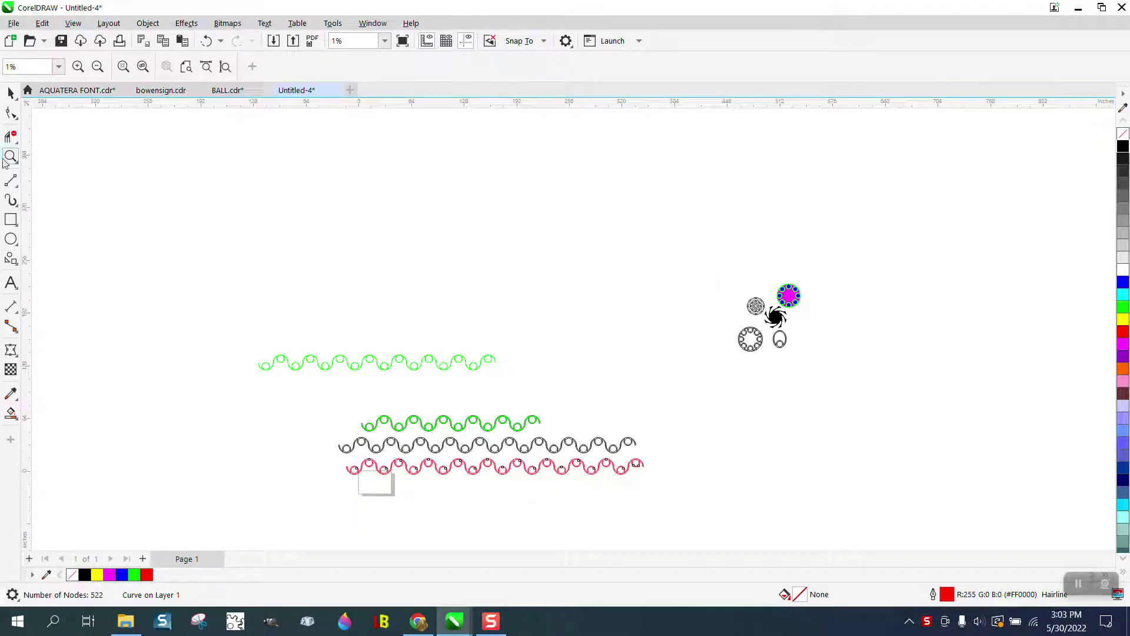
{"action": "left_click_drag", "start_coordinate": [354, 448], "coordinate": [431, 490]}
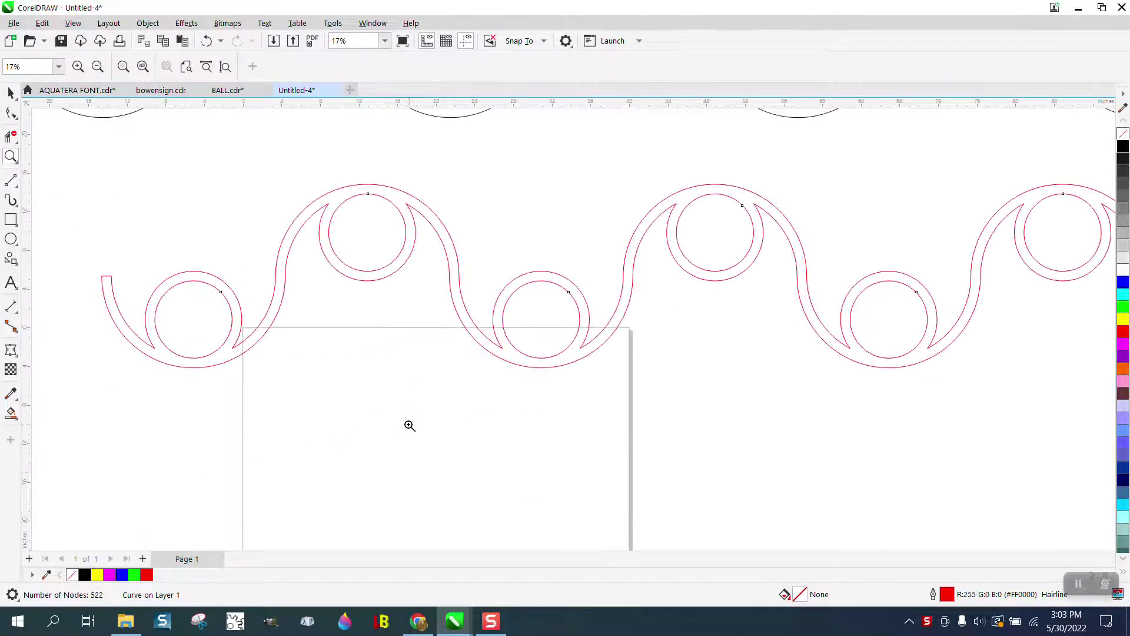
{"action": "scroll", "coordinate": [406, 412], "scroll_direction": "down", "scroll_amount": 2}
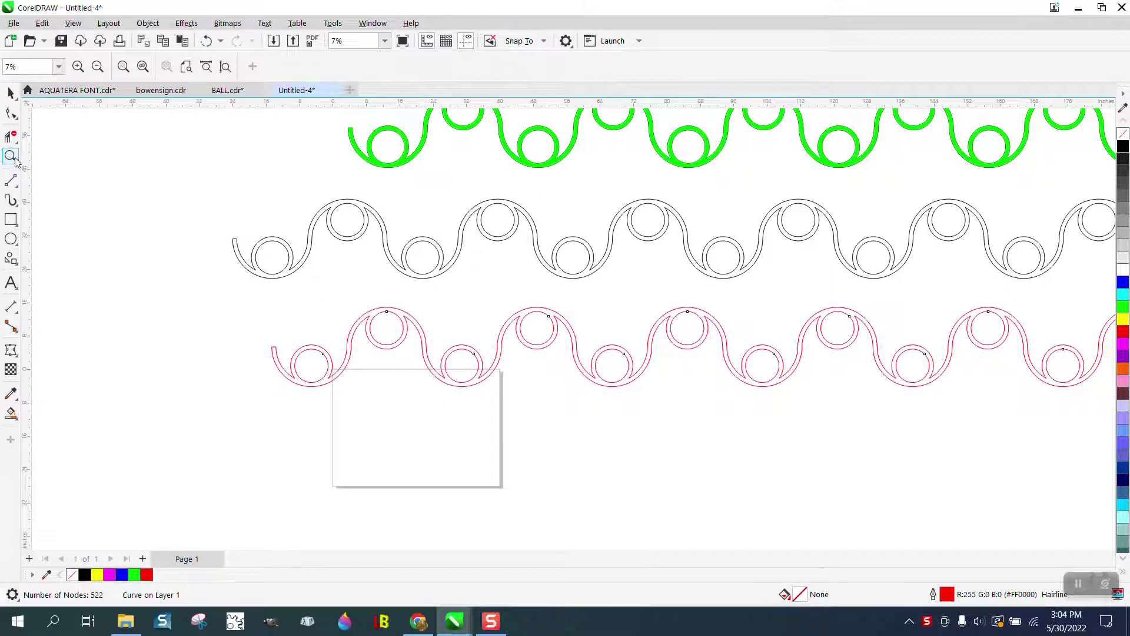
{"action": "left_click_drag", "start_coordinate": [317, 358], "coordinate": [566, 517]}
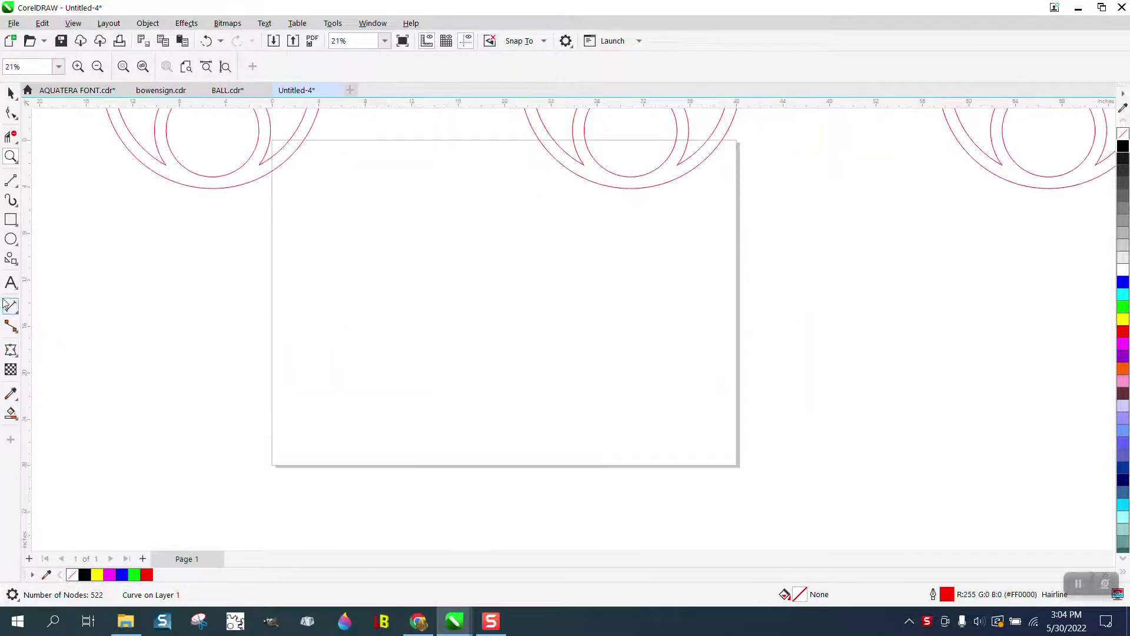
Step: Draw a circle, resize it evenly to 18 inches wide, and centre it on the page
{"action": "left_click", "coordinate": [11, 238]}
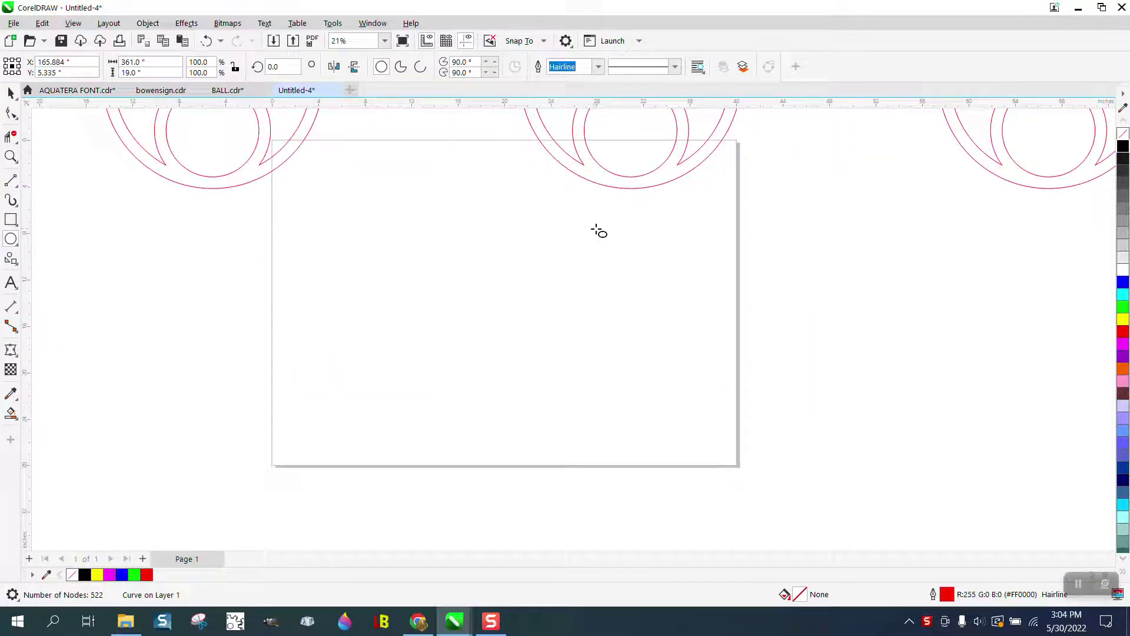
{"action": "left_click_drag", "start_coordinate": [606, 215], "coordinate": [339, 480]}
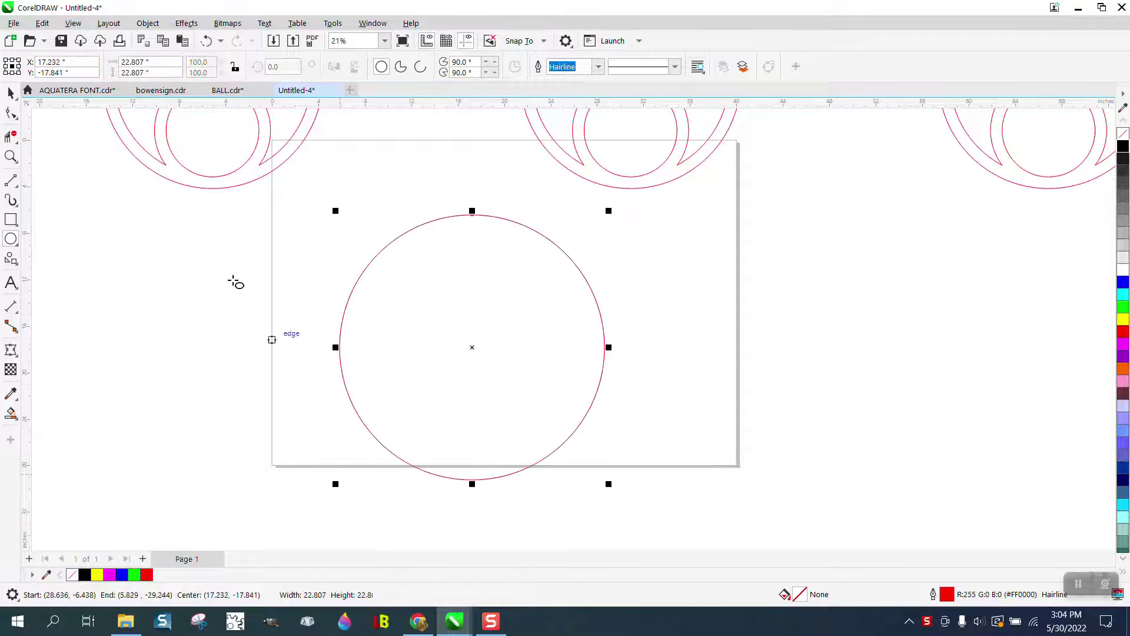
{"action": "left_click", "coordinate": [150, 63]}
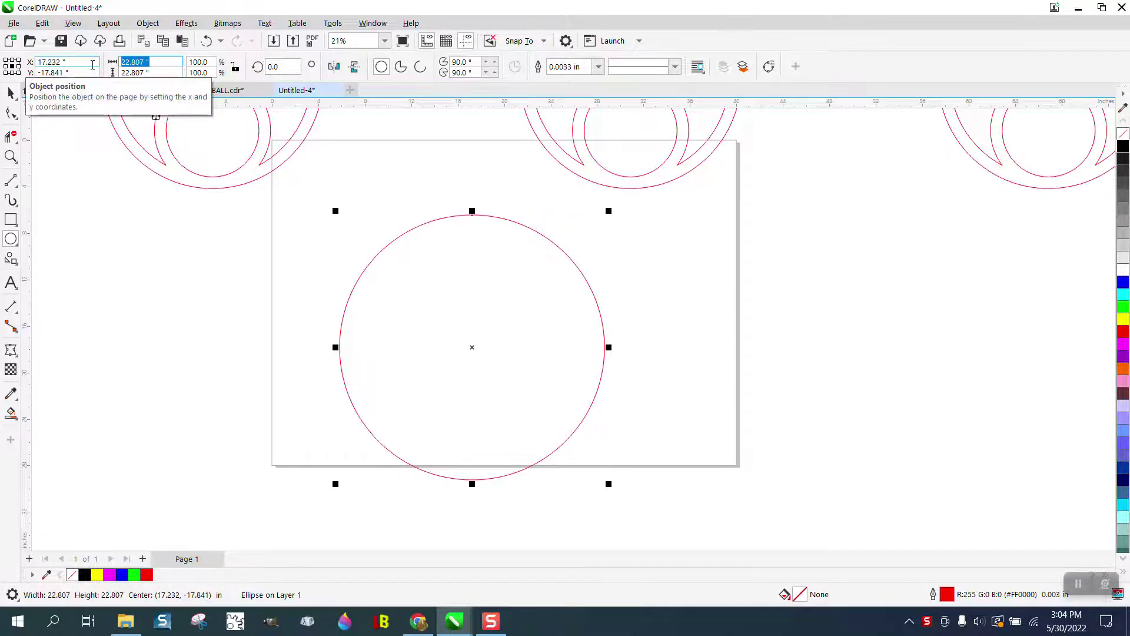
{"action": "type", "text": "18"}
{"action": "key", "text": "Return"}
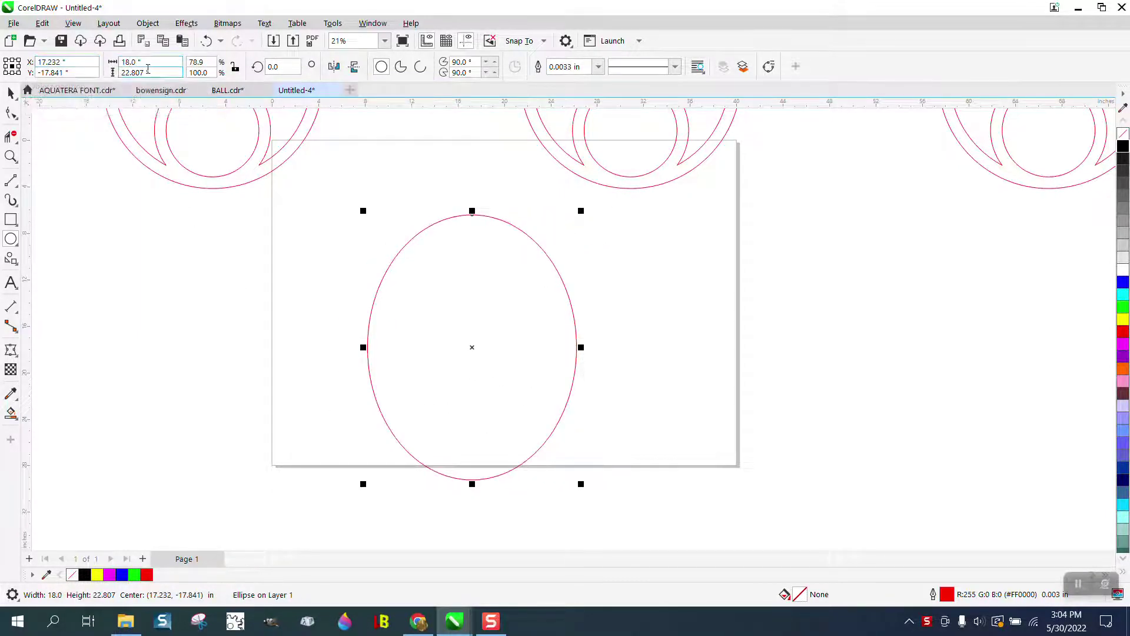
{"action": "left_click", "coordinate": [206, 41]}
{"action": "left_click_drag", "start_coordinate": [152, 62], "coordinate": [103, 65]}
{"action": "type", "text": "18"}
{"action": "key", "text": "Return"}
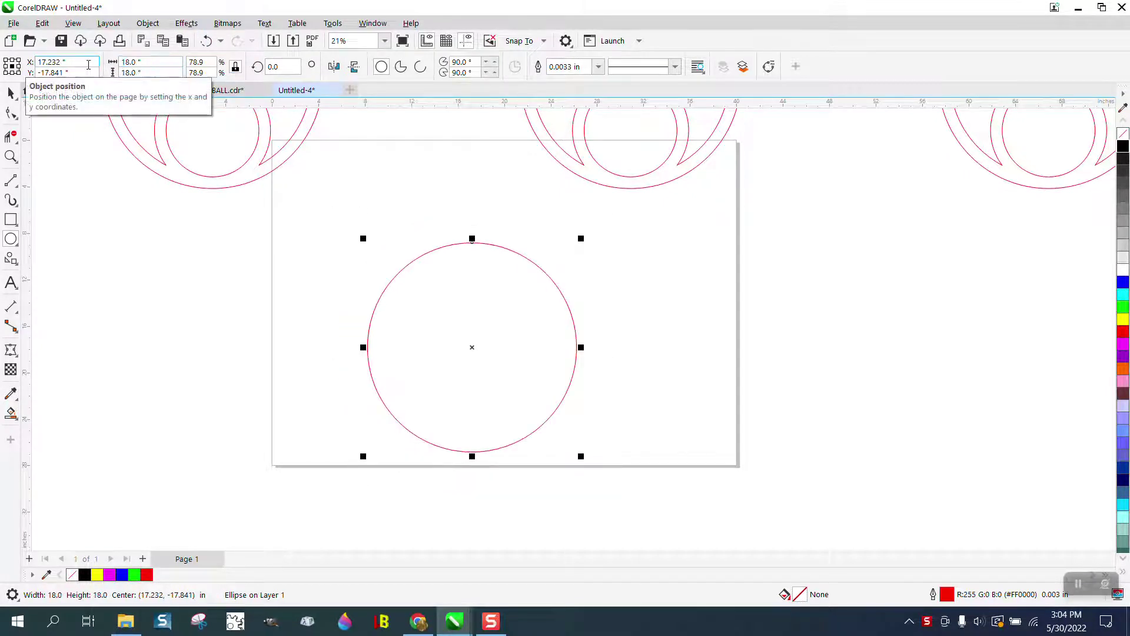
{"action": "key", "text": "p"}
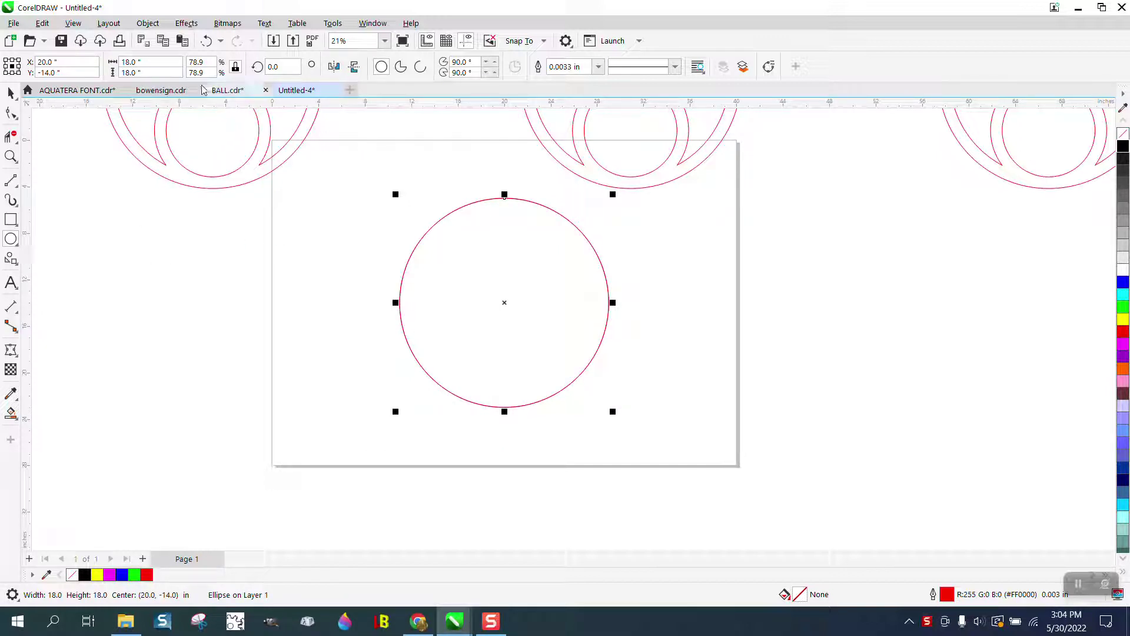
Step: Add a concentric 9-inch circle inside the 18-inch circle
{"action": "left_click_drag", "start_coordinate": [172, 63], "coordinate": [83, 61]}
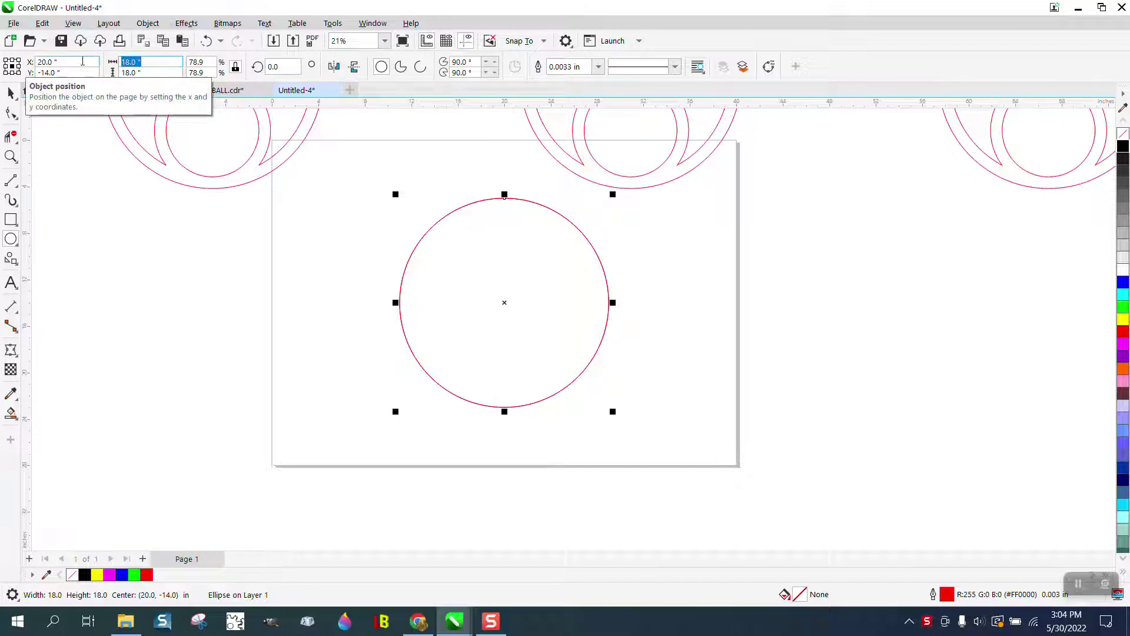
{"action": "type", "text": "9"}
{"action": "key", "text": "Return"}
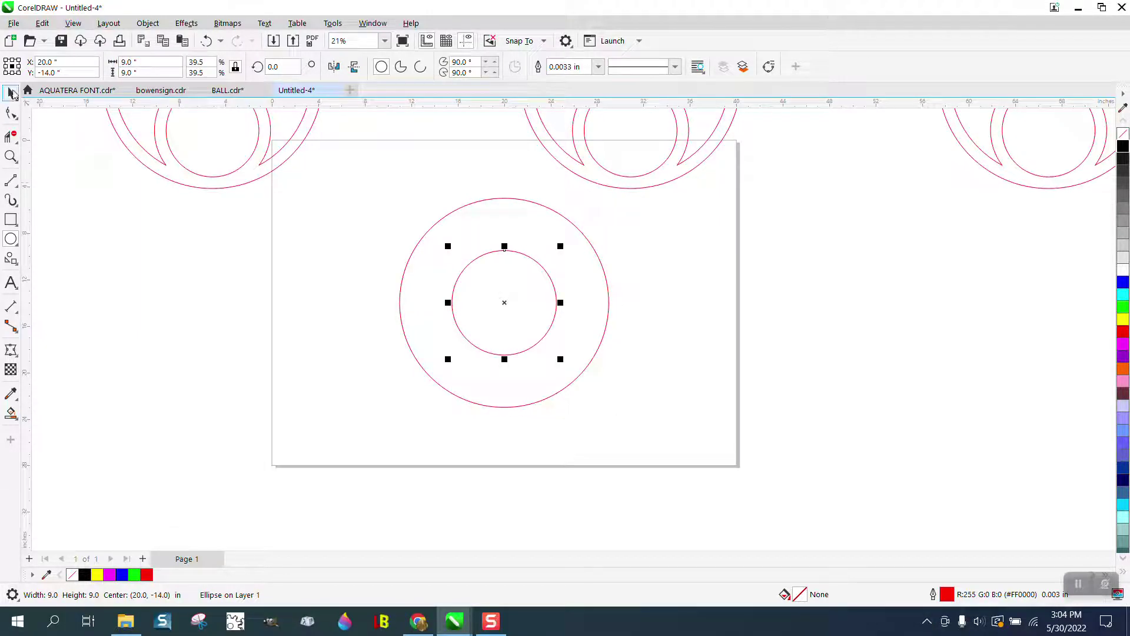
{"action": "left_click", "coordinate": [11, 93]}
Step: Bottom-align the small circle inside the big one and give both a 1-inch outline
{"action": "left_click_drag", "start_coordinate": [353, 175], "coordinate": [481, 291]}
{"action": "left_click_drag", "start_coordinate": [666, 420], "coordinate": [666, 422]}
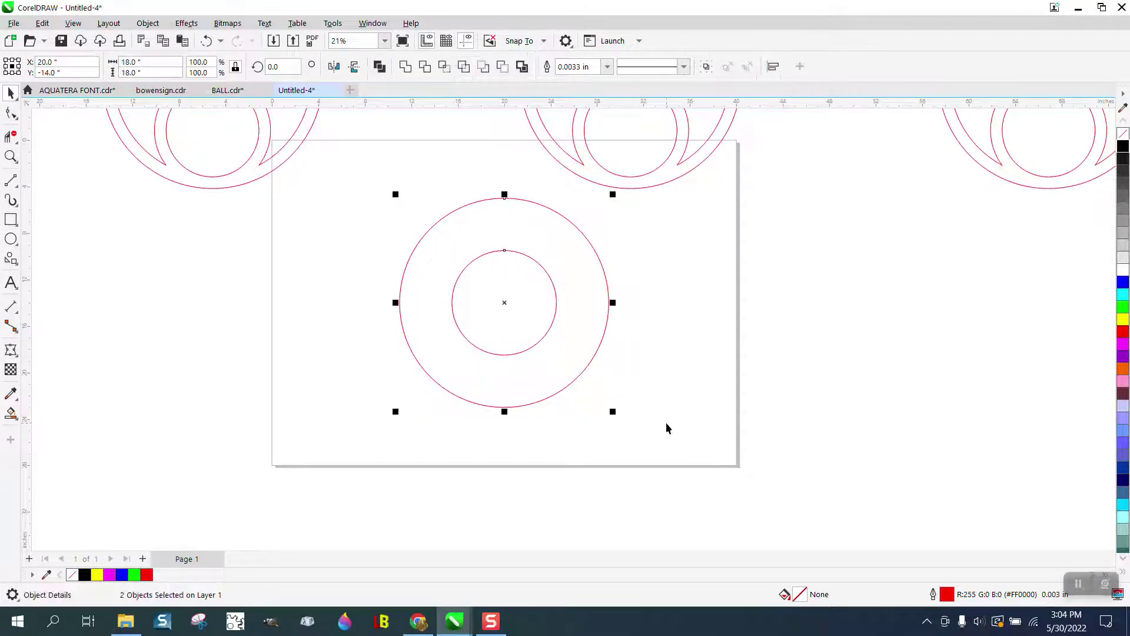
{"action": "key", "text": "b"}
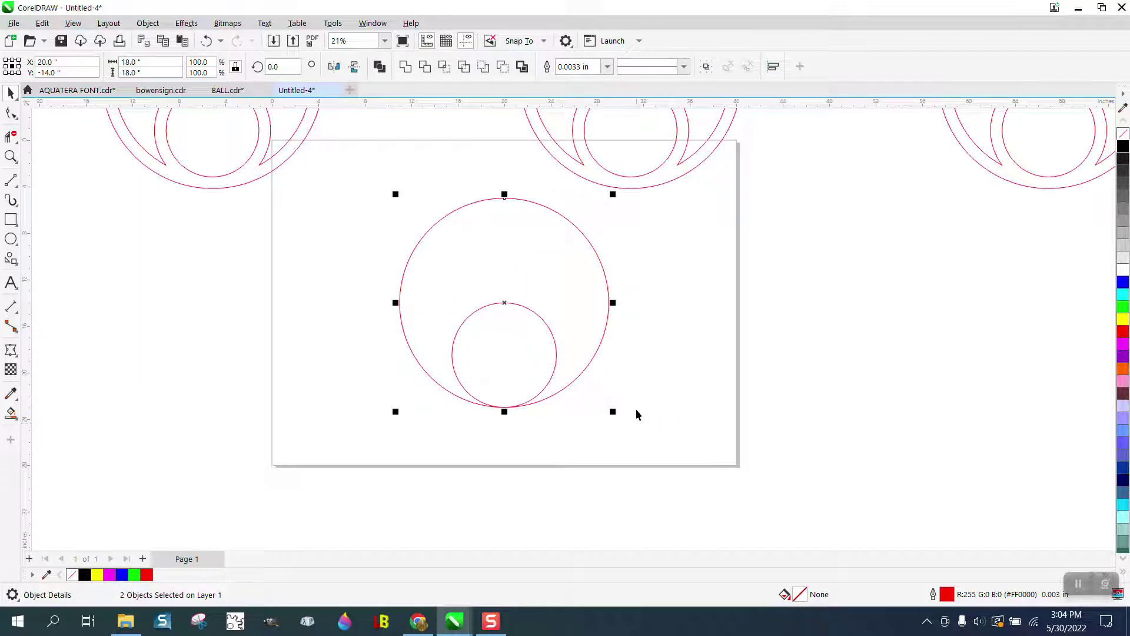
{"action": "left_click", "coordinate": [608, 66]}
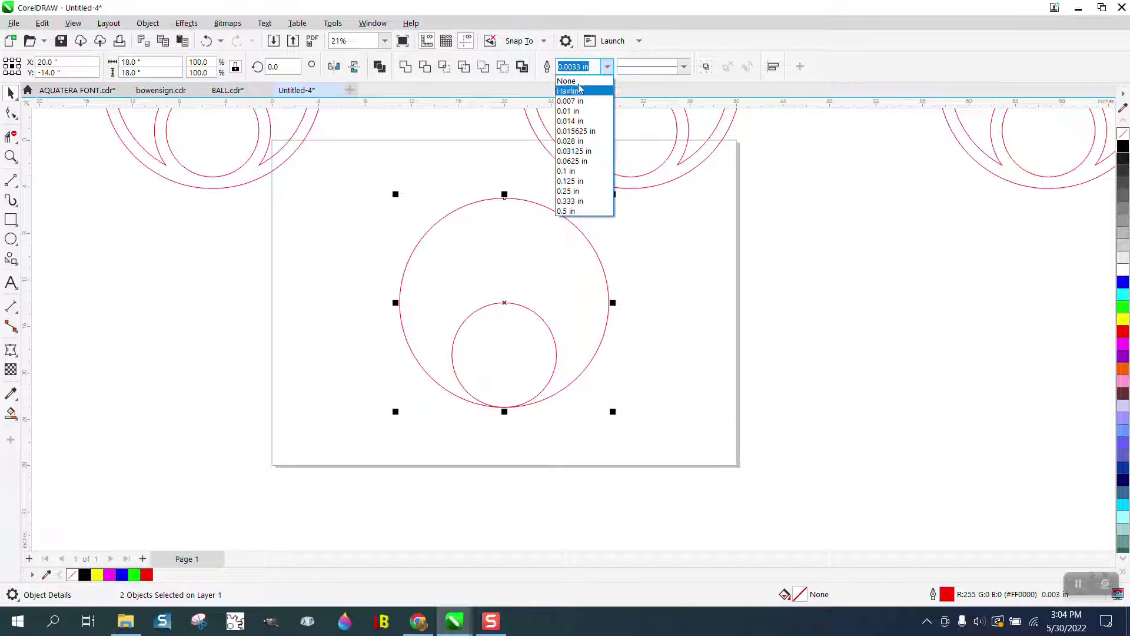
{"action": "left_click", "coordinate": [592, 69]}
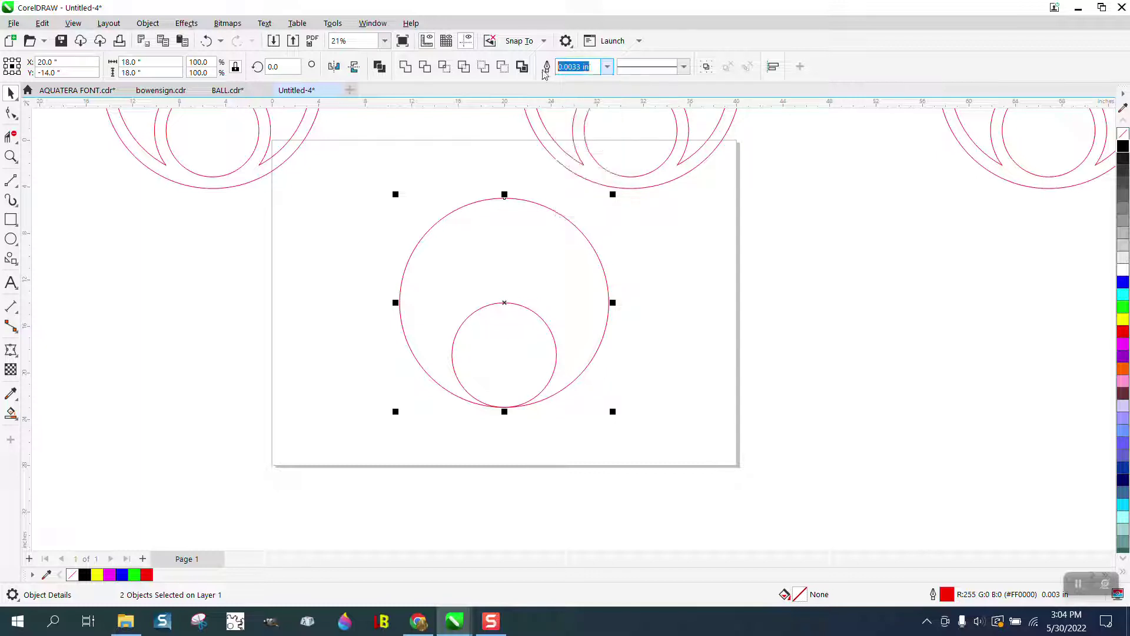
{"action": "type", "text": "1"}
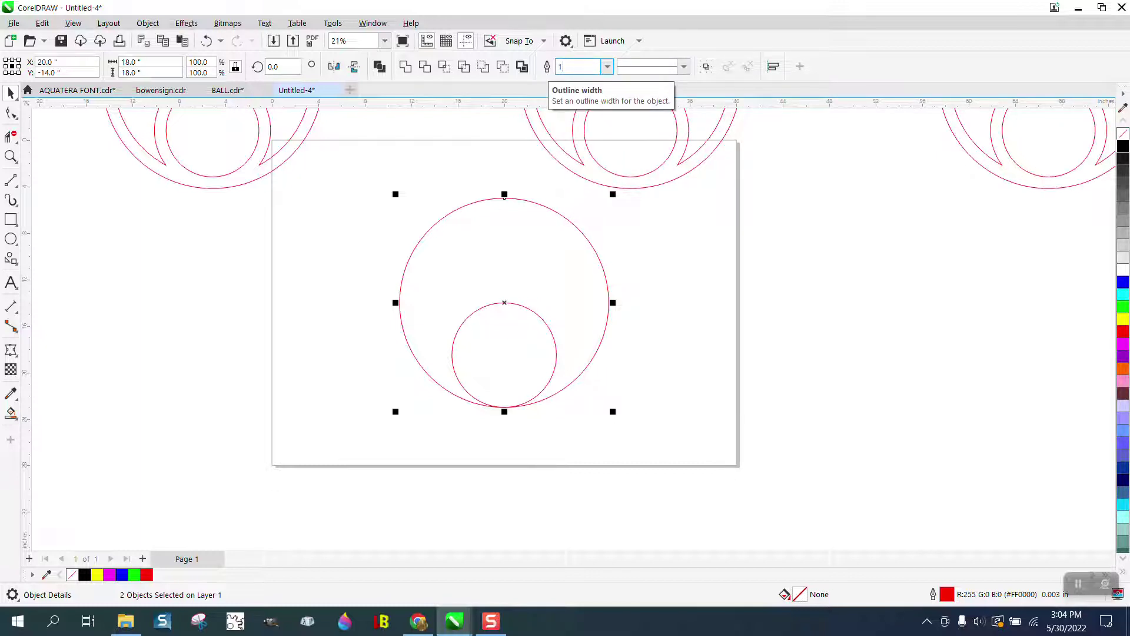
{"action": "key", "text": "Return"}
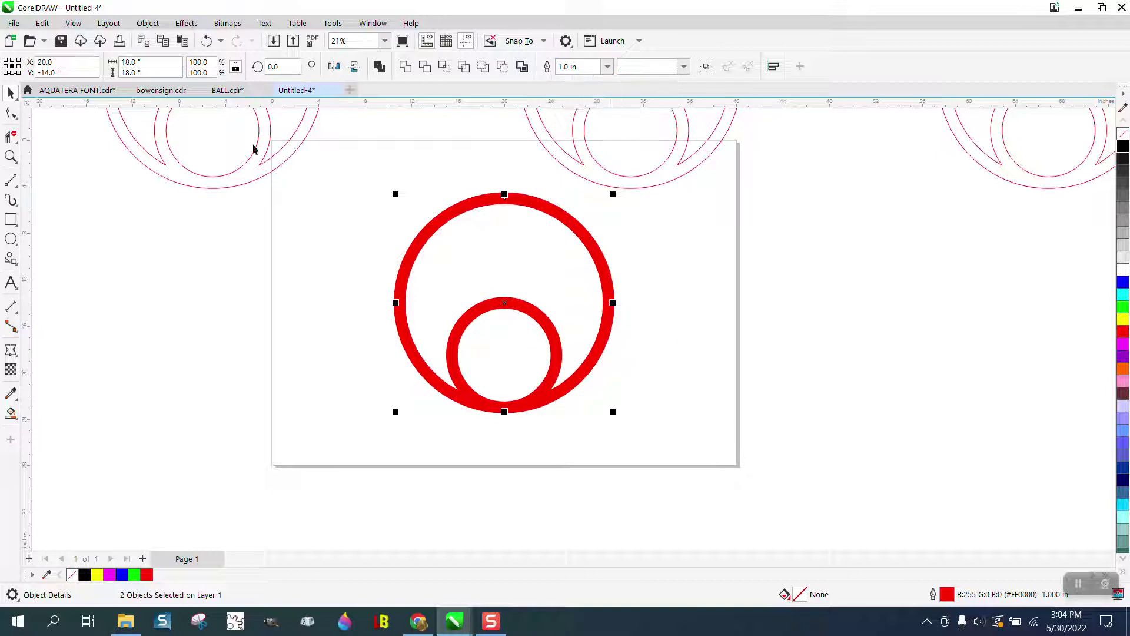
Step: Convert both outlines to ring objects with no fill and black outline, then weld them
{"action": "left_click", "coordinate": [148, 24]}
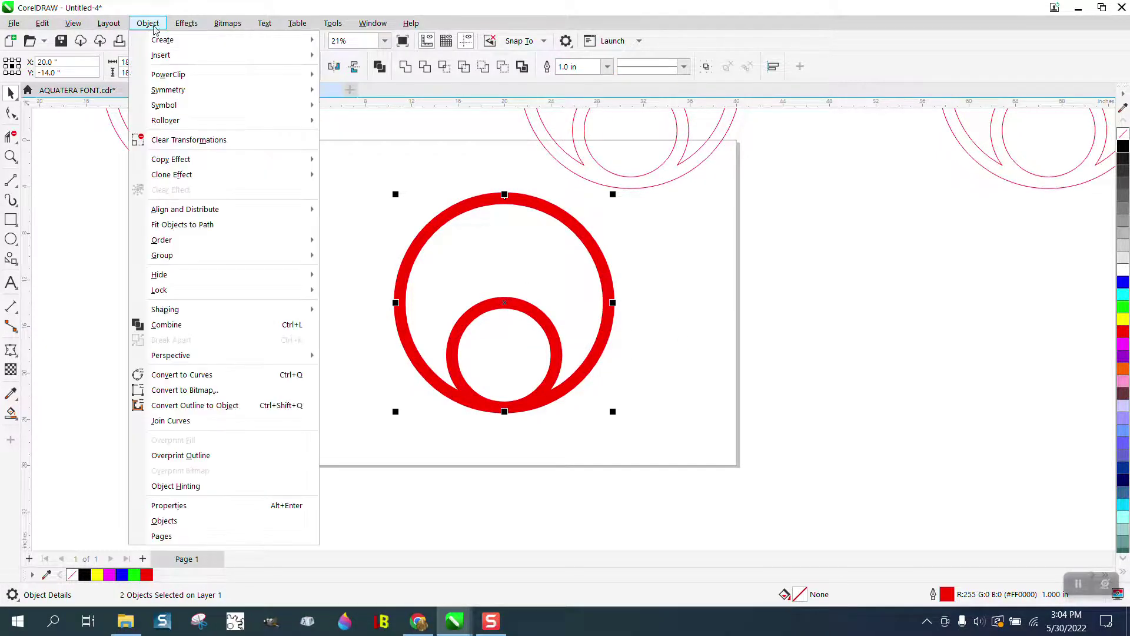
{"action": "left_click", "coordinate": [215, 411]}
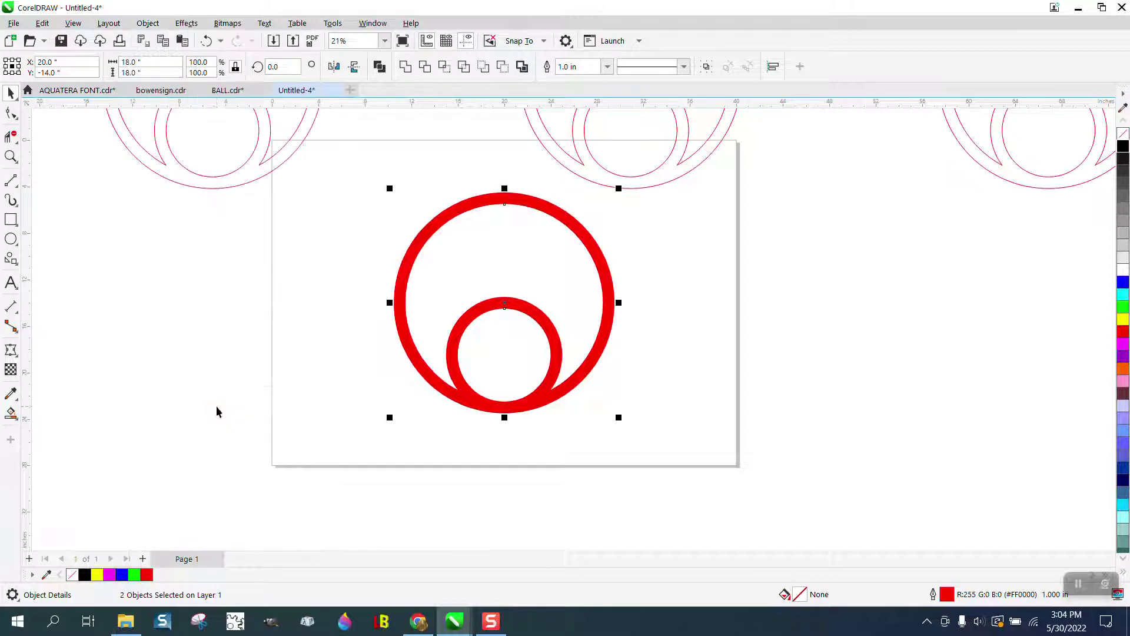
{"action": "left_click", "coordinate": [1122, 135]}
{"action": "right_click", "coordinate": [1123, 147]}
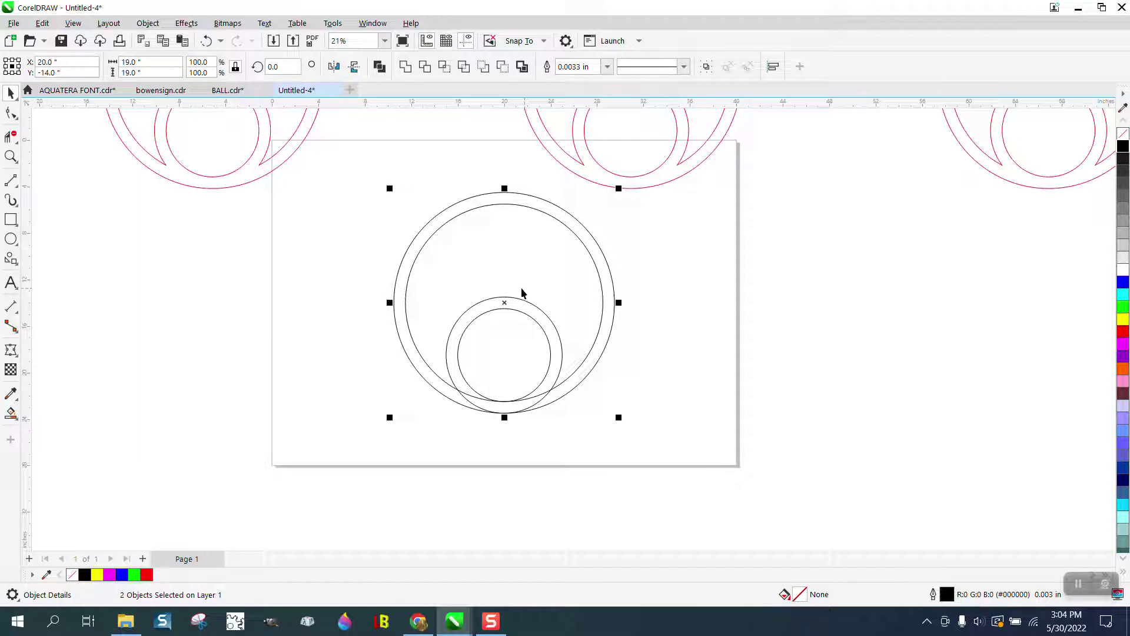
{"action": "left_click_drag", "start_coordinate": [378, 183], "coordinate": [677, 452]}
{"action": "left_click", "coordinate": [406, 66]}
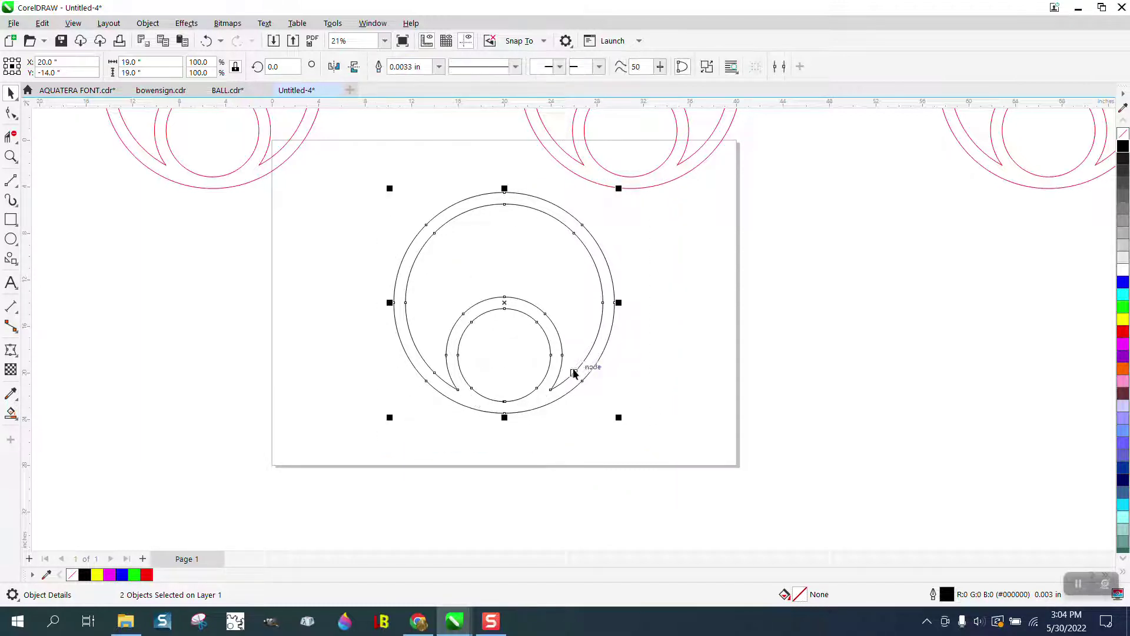
{"action": "left_click", "coordinate": [12, 182]}
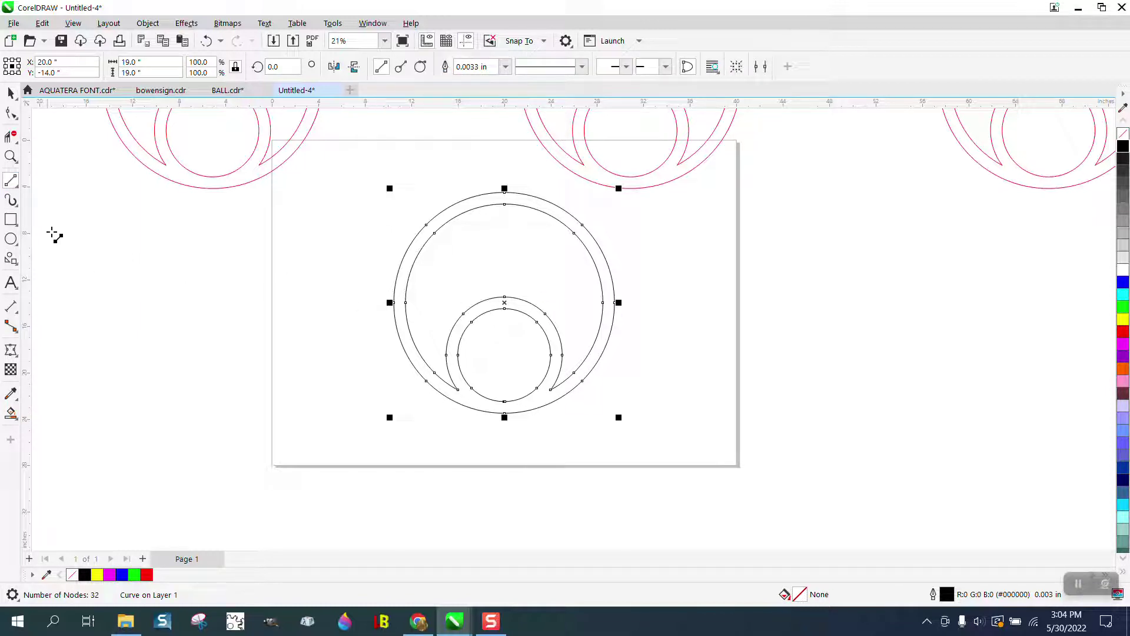
Step: Draw a red horizontal line through the rings' centre, centred on the page
{"action": "left_click_drag", "start_coordinate": [188, 277], "coordinate": [726, 279]}
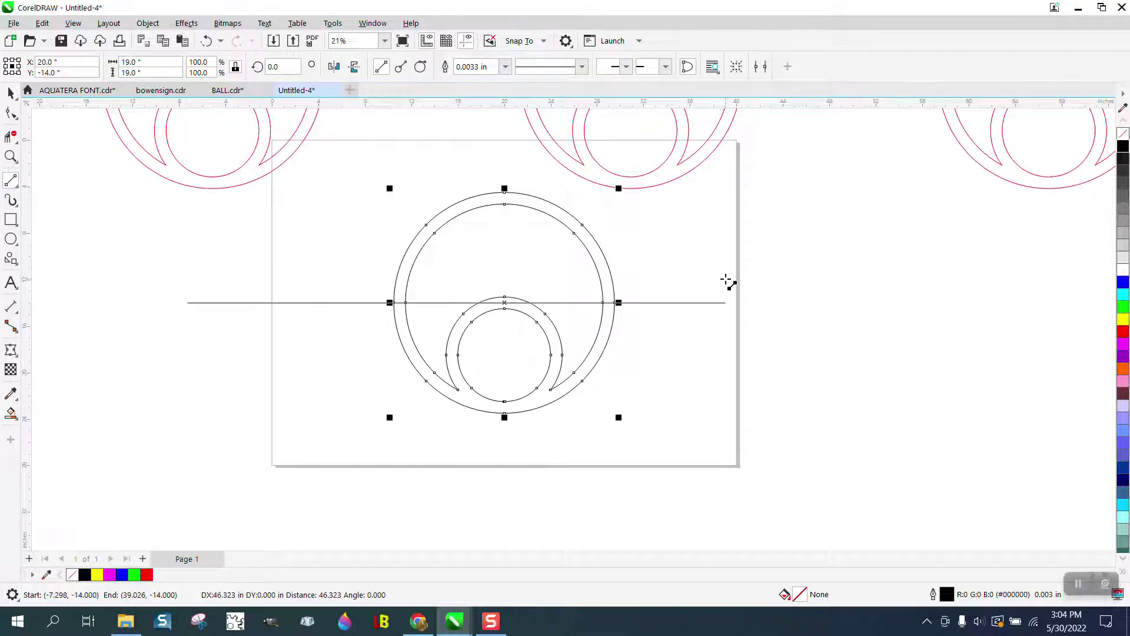
{"action": "right_click", "coordinate": [147, 575]}
{"action": "left_click", "coordinate": [11, 93]}
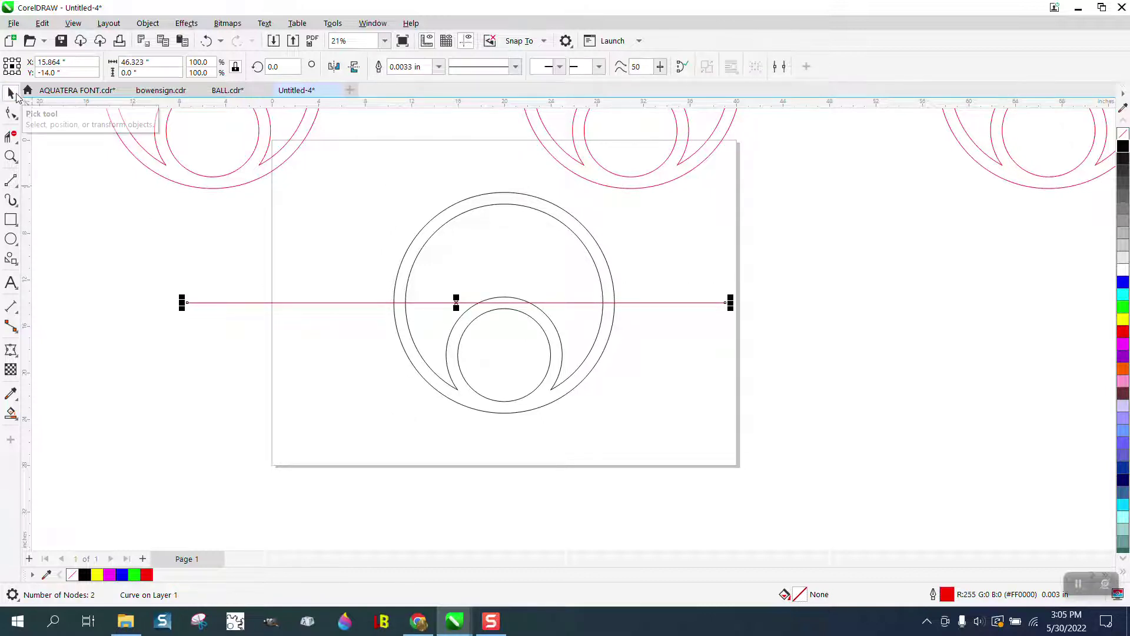
{"action": "key", "text": "p"}
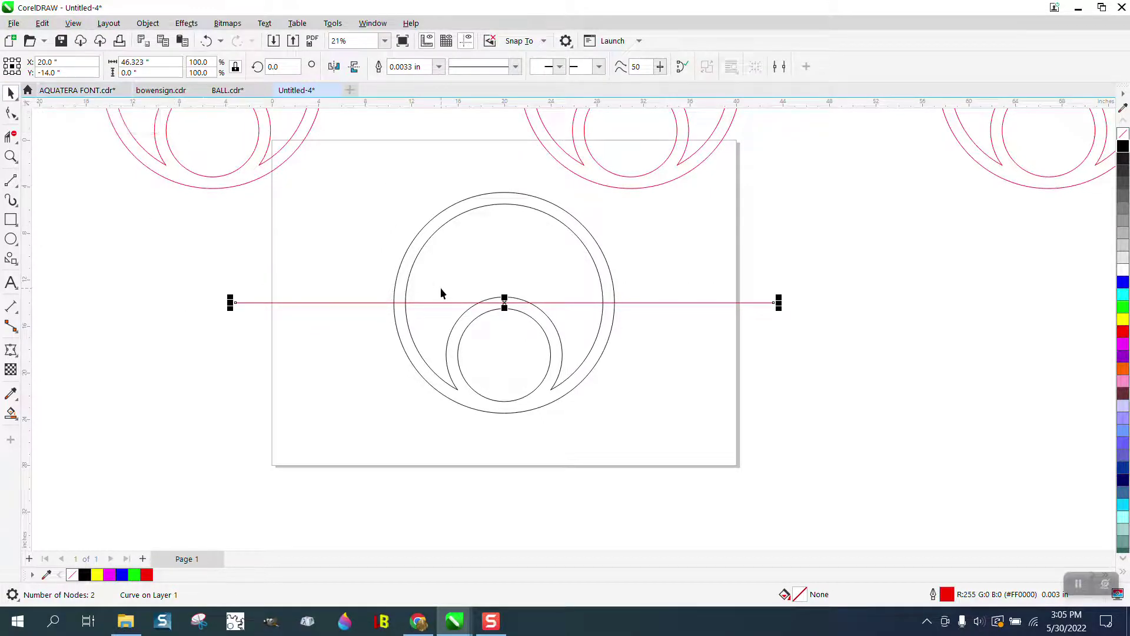
Step: Delete the red line's segment crossing the small ring with Virtual Segment Delete
{"action": "scroll", "coordinate": [451, 259], "scroll_direction": "down", "scroll_amount": 1}
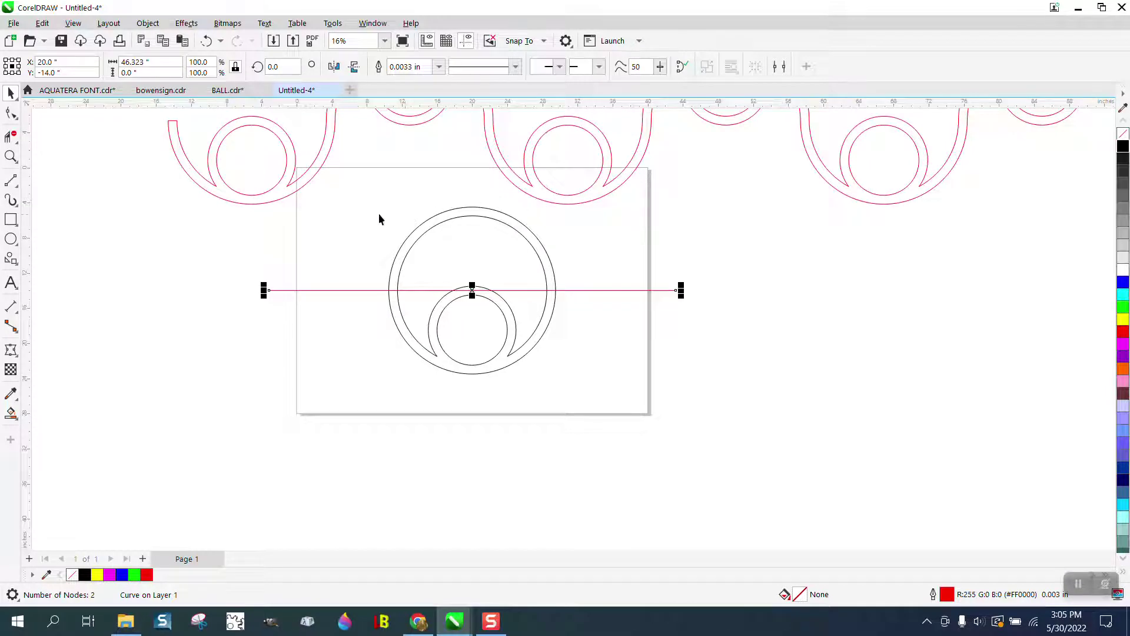
{"action": "left_click", "coordinate": [9, 158]}
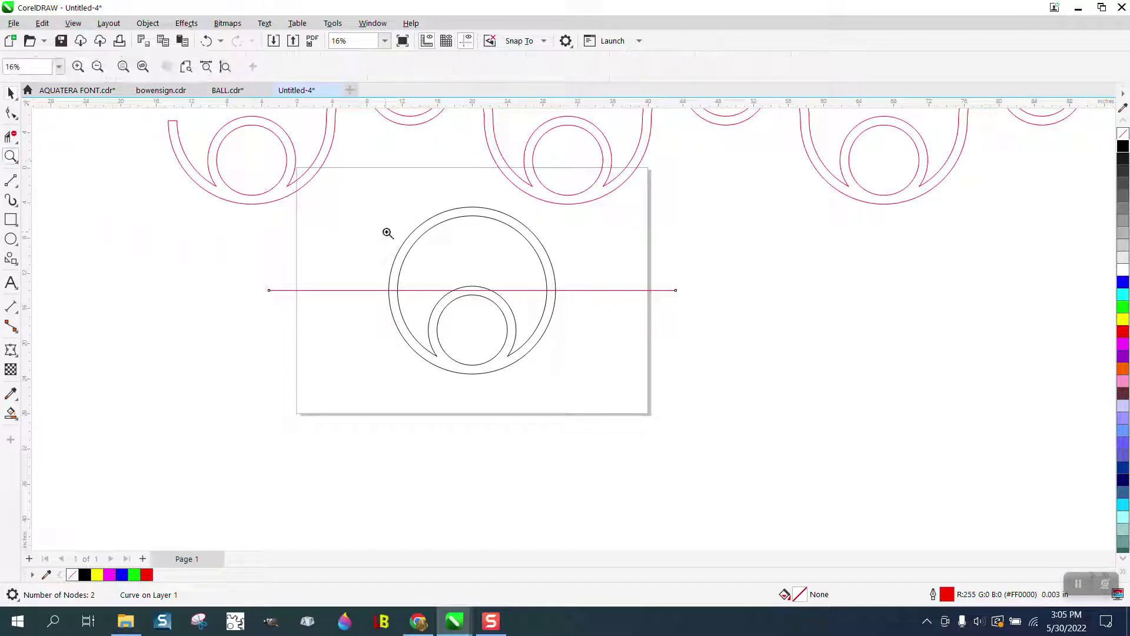
{"action": "left_click_drag", "start_coordinate": [380, 228], "coordinate": [589, 386]}
{"action": "left_click", "coordinate": [12, 137]}
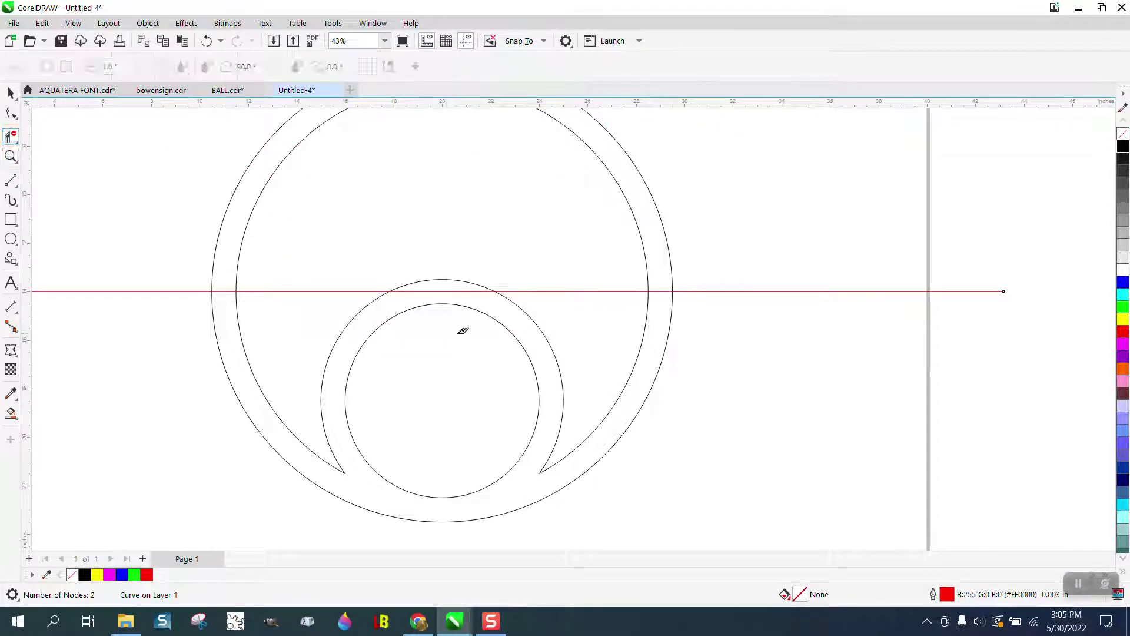
{"action": "left_click", "coordinate": [465, 291]}
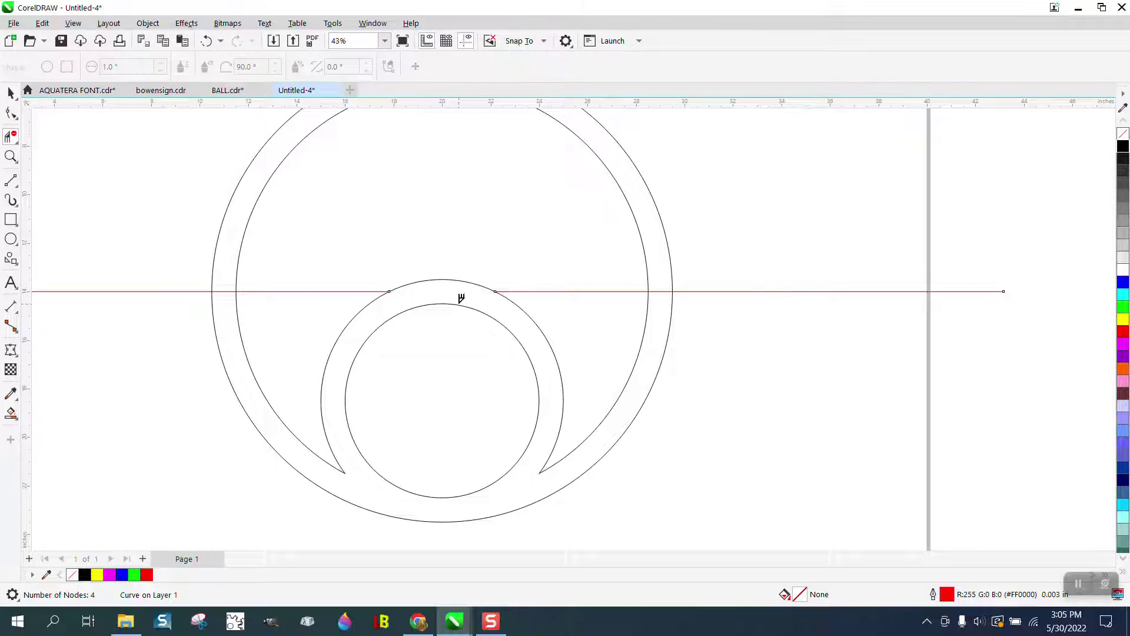
{"action": "scroll", "coordinate": [461, 298], "scroll_direction": "down", "scroll_amount": 2}
Step: Smart Fill the lower ring region green and move the new piece right of the page
{"action": "left_click", "coordinate": [13, 413]}
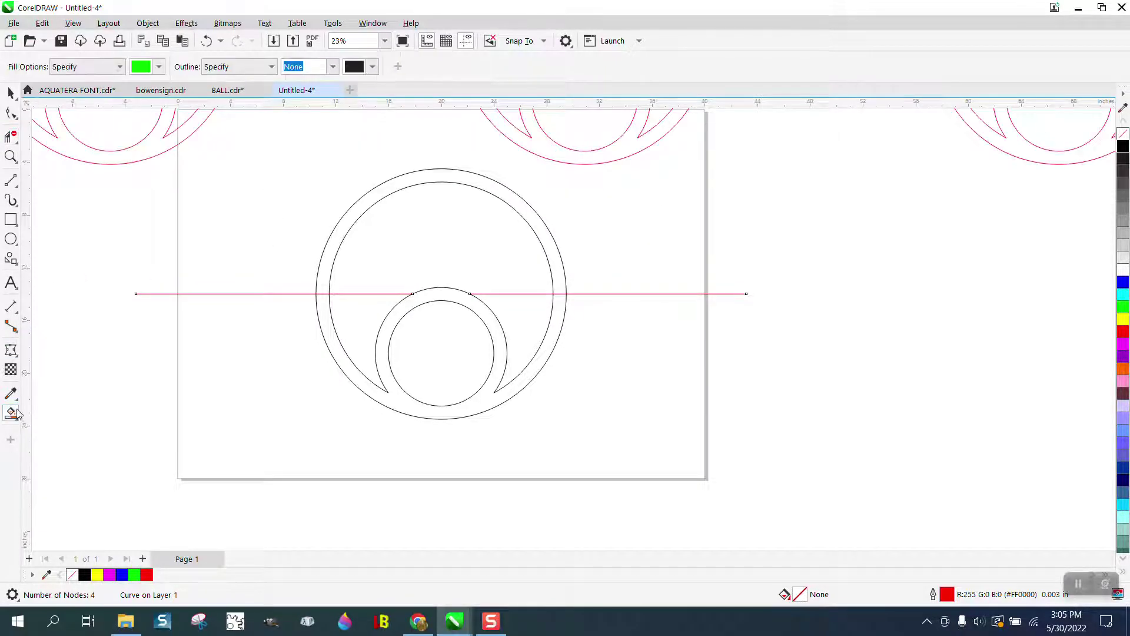
{"action": "left_click", "coordinate": [399, 315]}
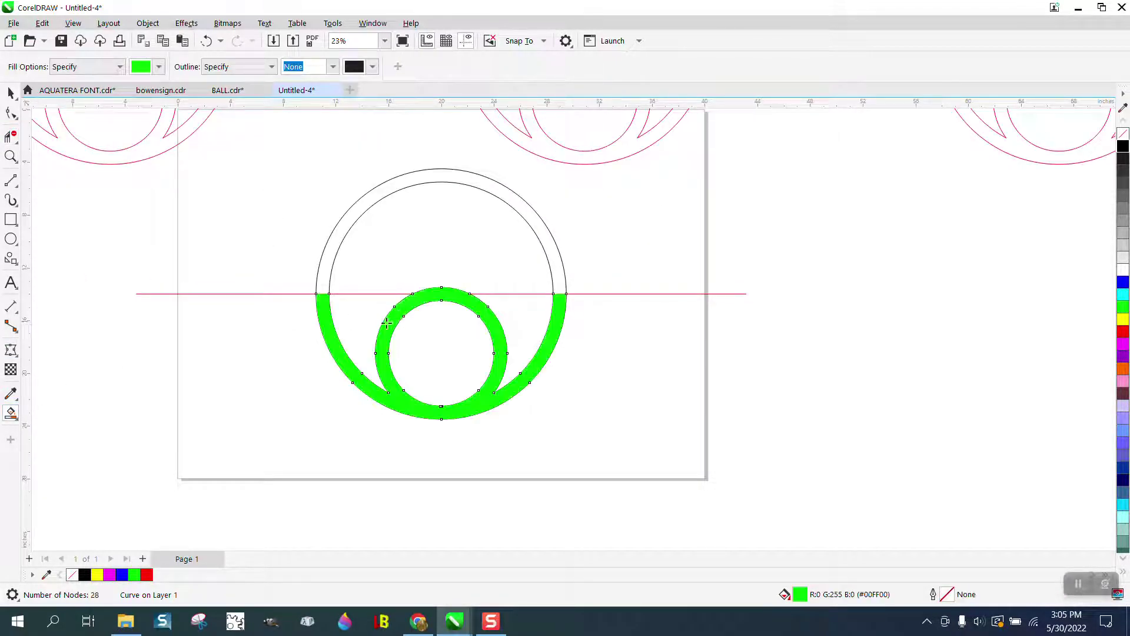
{"action": "scroll", "coordinate": [195, 309], "scroll_direction": "down", "scroll_amount": 2}
{"action": "left_click", "coordinate": [12, 96]}
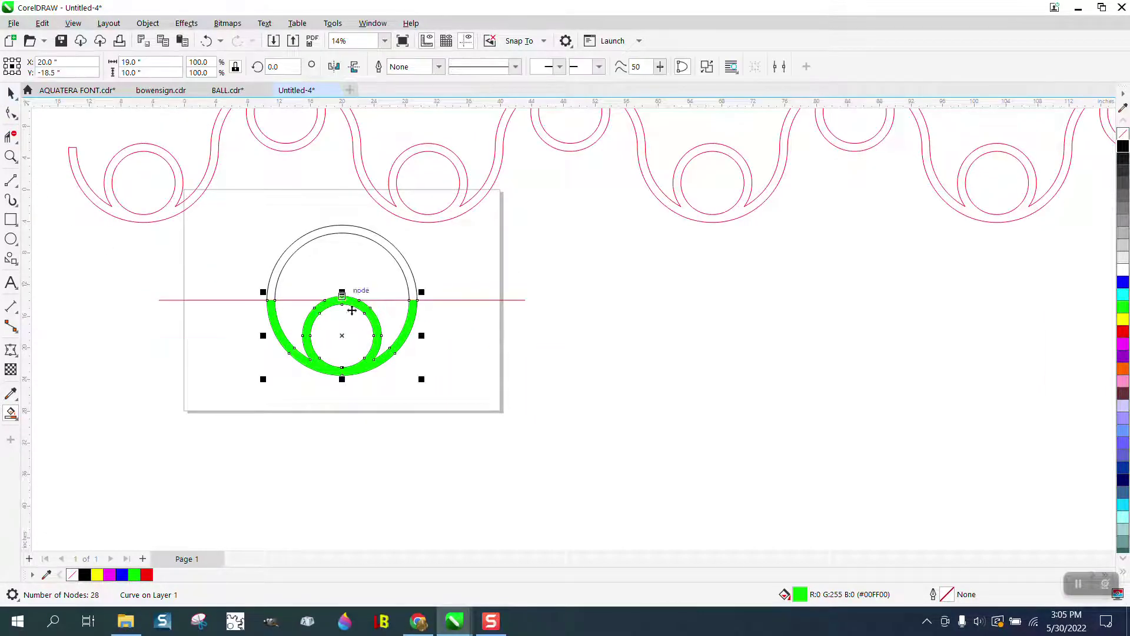
{"action": "left_click_drag", "start_coordinate": [345, 333], "coordinate": [713, 343]}
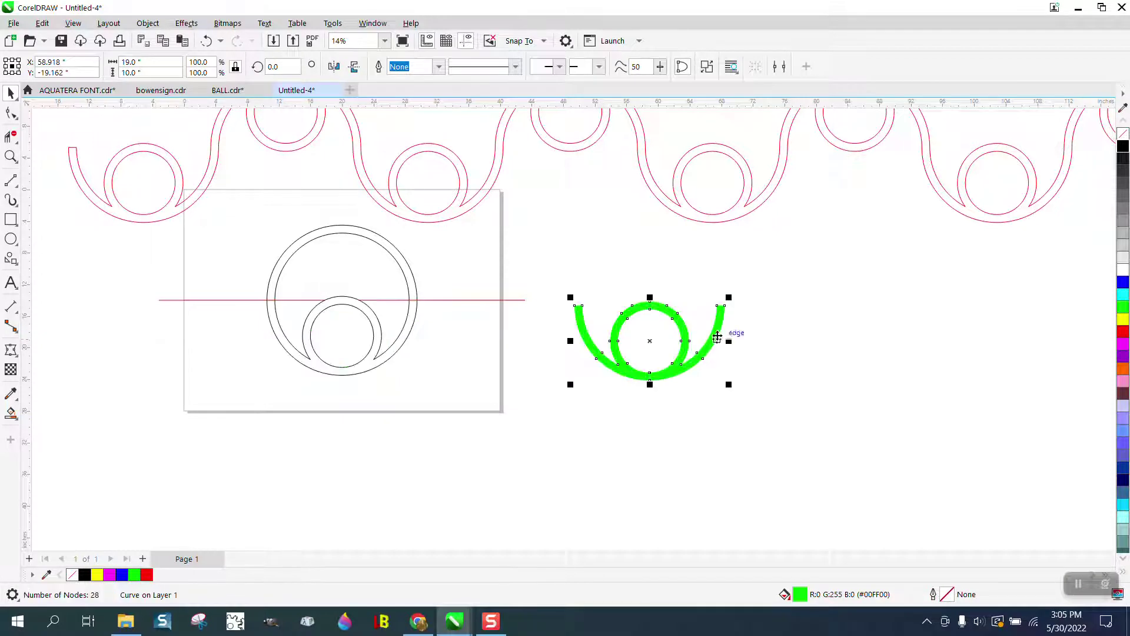
Step: Give the U-shaped piece no fill and a black outline
{"action": "left_click", "coordinate": [1124, 139]}
{"action": "right_click", "coordinate": [1123, 147]}
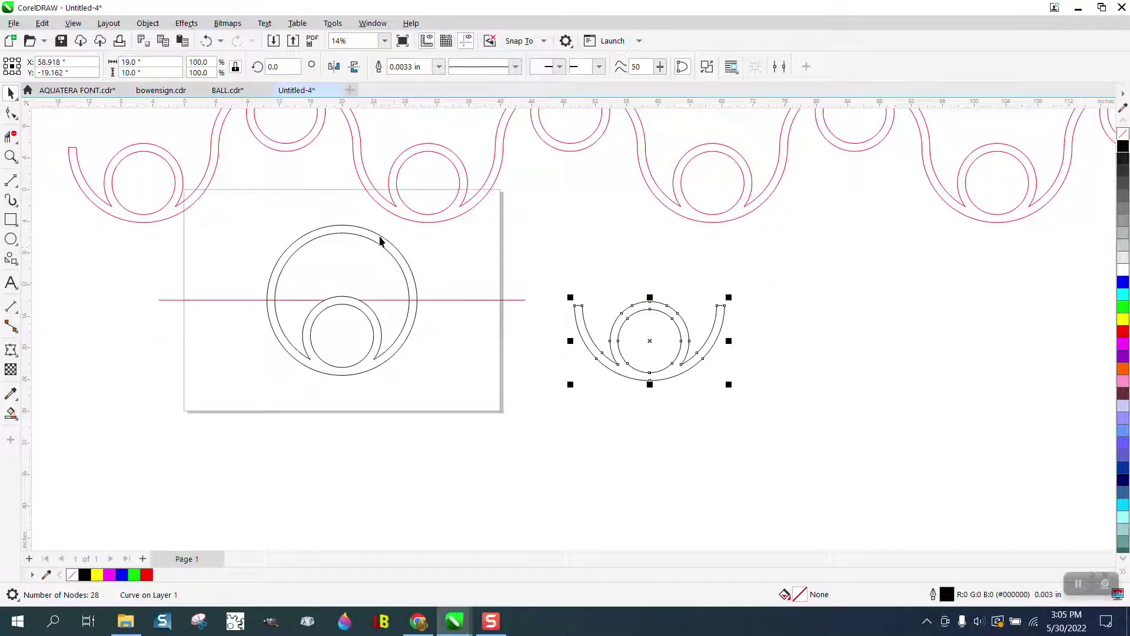
{"action": "left_click", "coordinate": [648, 289]}
{"action": "left_click", "coordinate": [658, 305]}
Step: Set the nudge distance to 18 inches
{"action": "left_click", "coordinate": [596, 239]}
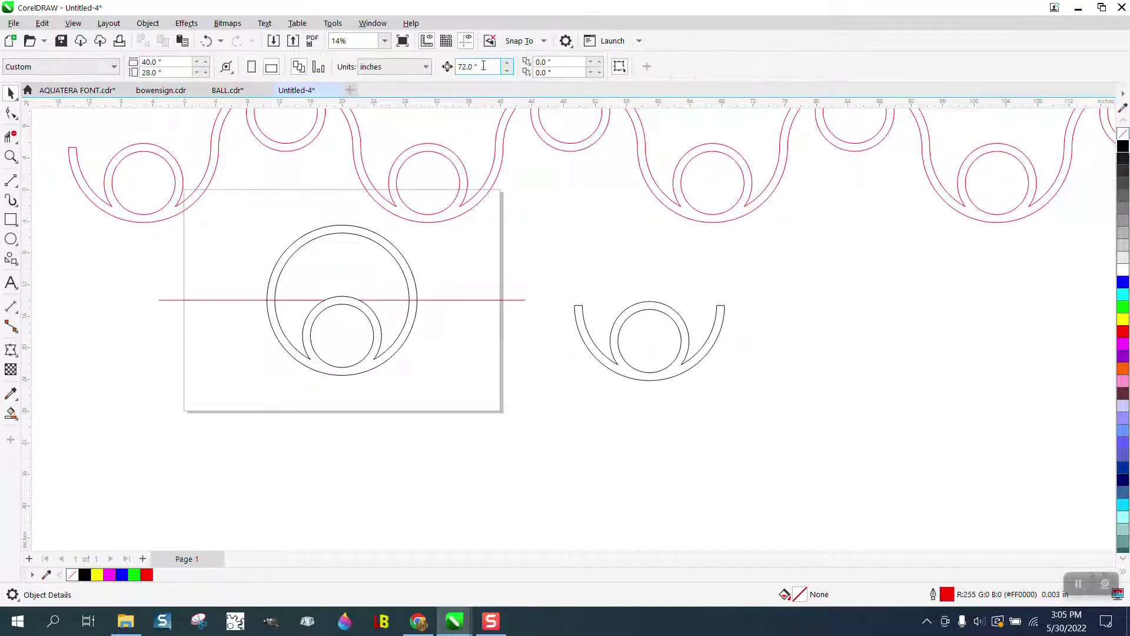
{"action": "left_click_drag", "start_coordinate": [484, 66], "coordinate": [452, 66]}
{"action": "type", "text": "18"}
Step: Mirror the U piece both ways and raise it to join the original's right end
{"action": "left_click", "coordinate": [667, 307]}
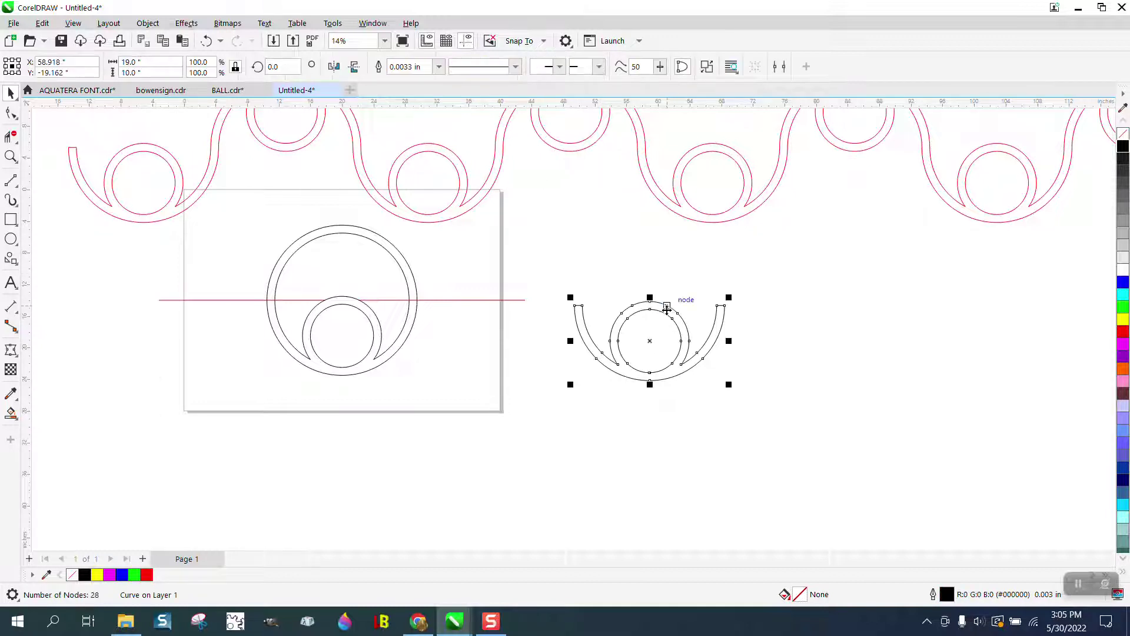
{"action": "left_click", "coordinate": [335, 69]}
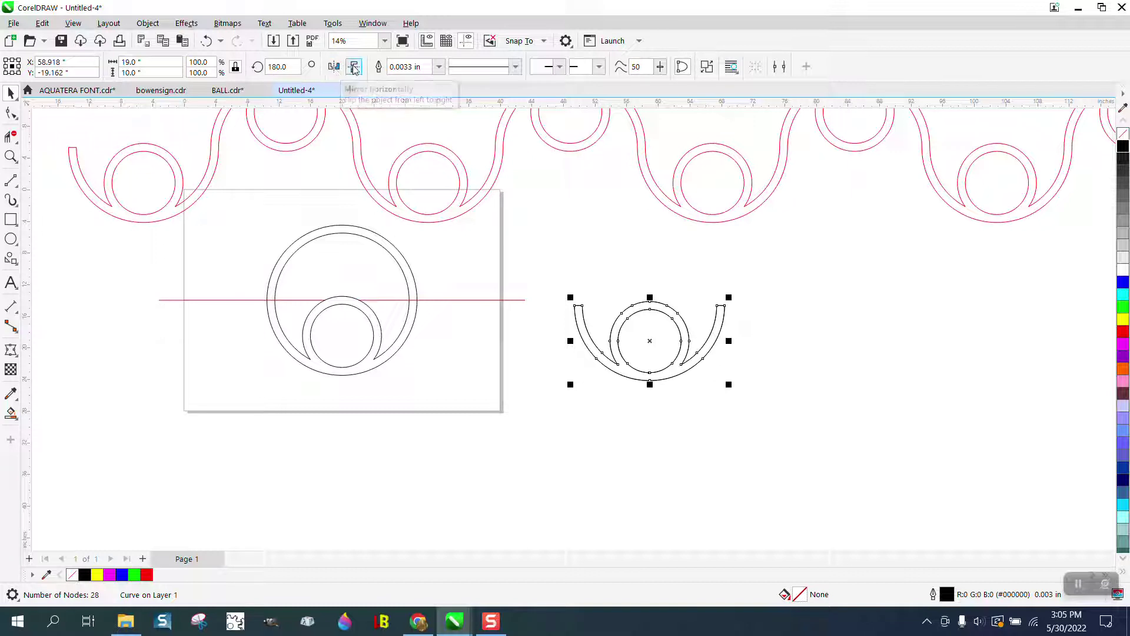
{"action": "left_click", "coordinate": [355, 68]}
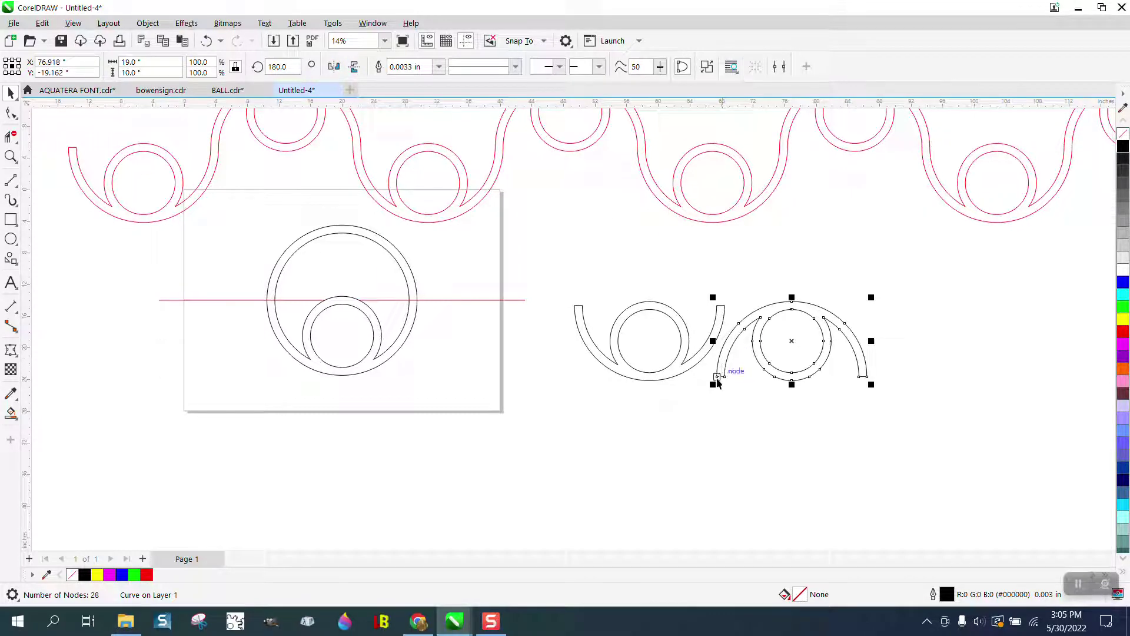
{"action": "left_click_drag", "start_coordinate": [717, 377], "coordinate": [717, 305]}
{"action": "scroll", "coordinate": [607, 342], "scroll_direction": "down", "scroll_amount": 1}
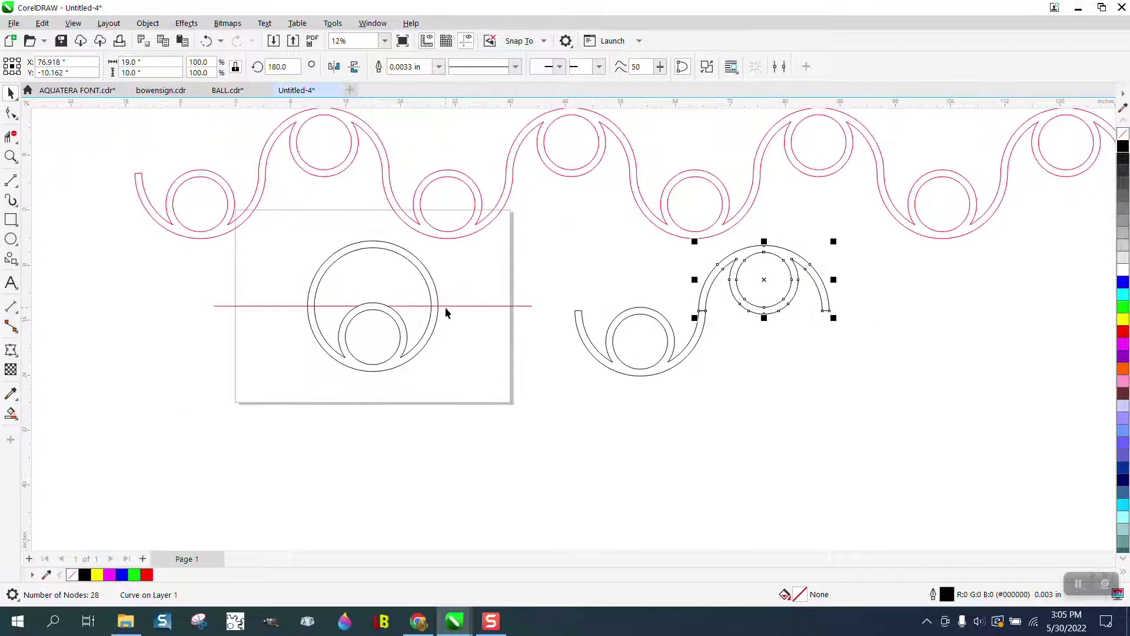
Step: Remove the junction segments with Virtual Segment Delete and select both swirl halves
{"action": "left_click", "coordinate": [10, 156]}
{"action": "left_click_drag", "start_coordinate": [551, 223], "coordinate": [1000, 451]}
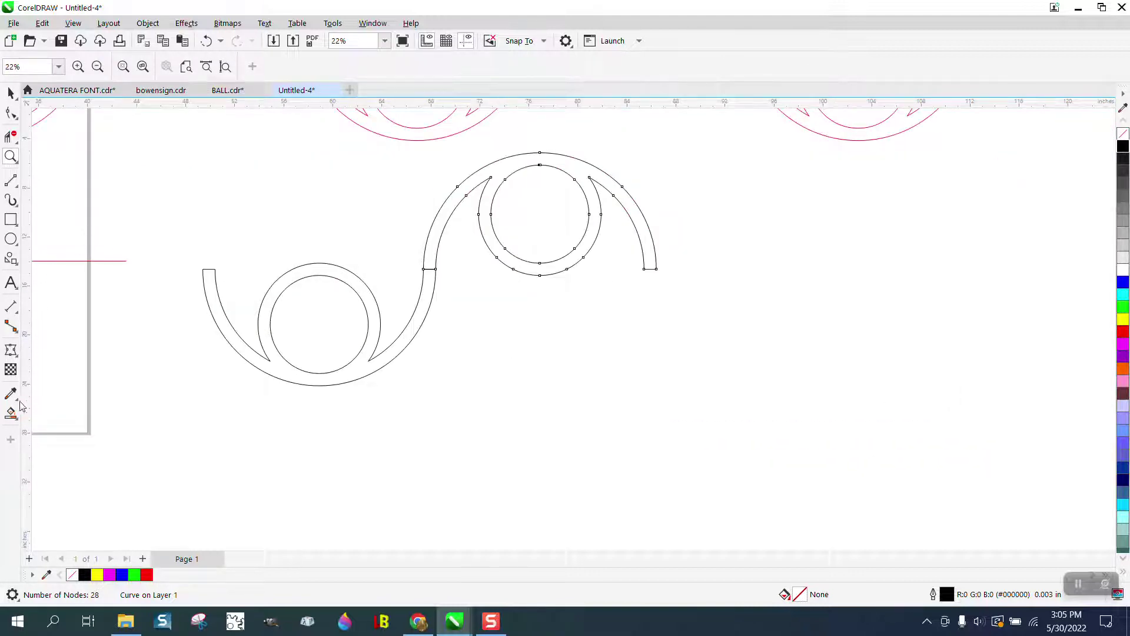
{"action": "left_click", "coordinate": [11, 136]}
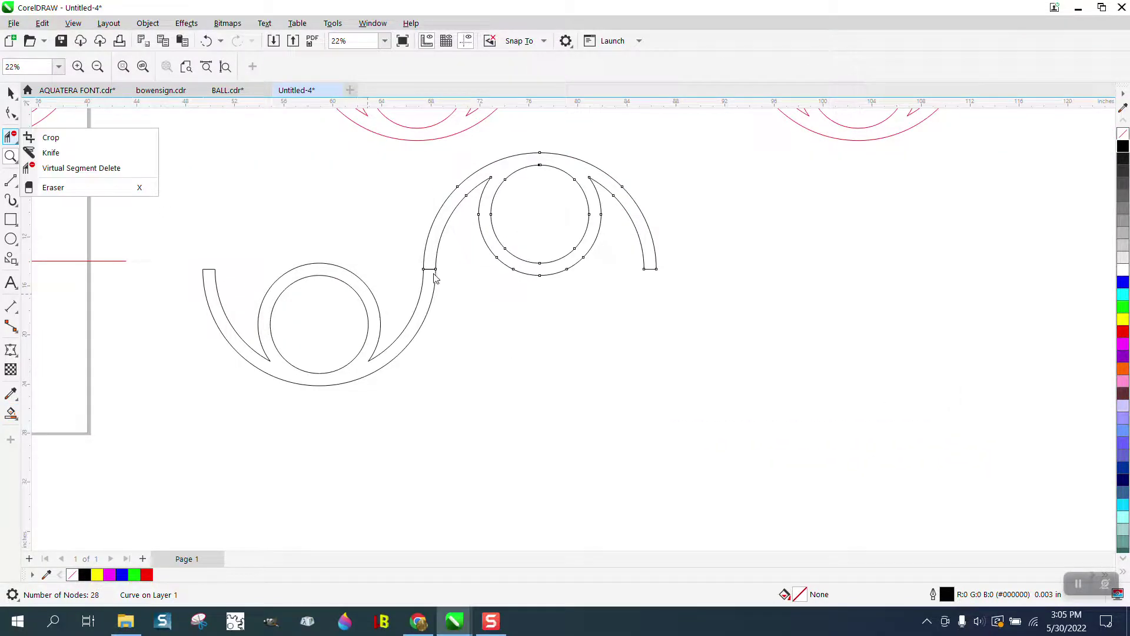
{"action": "left_click", "coordinate": [137, 167]}
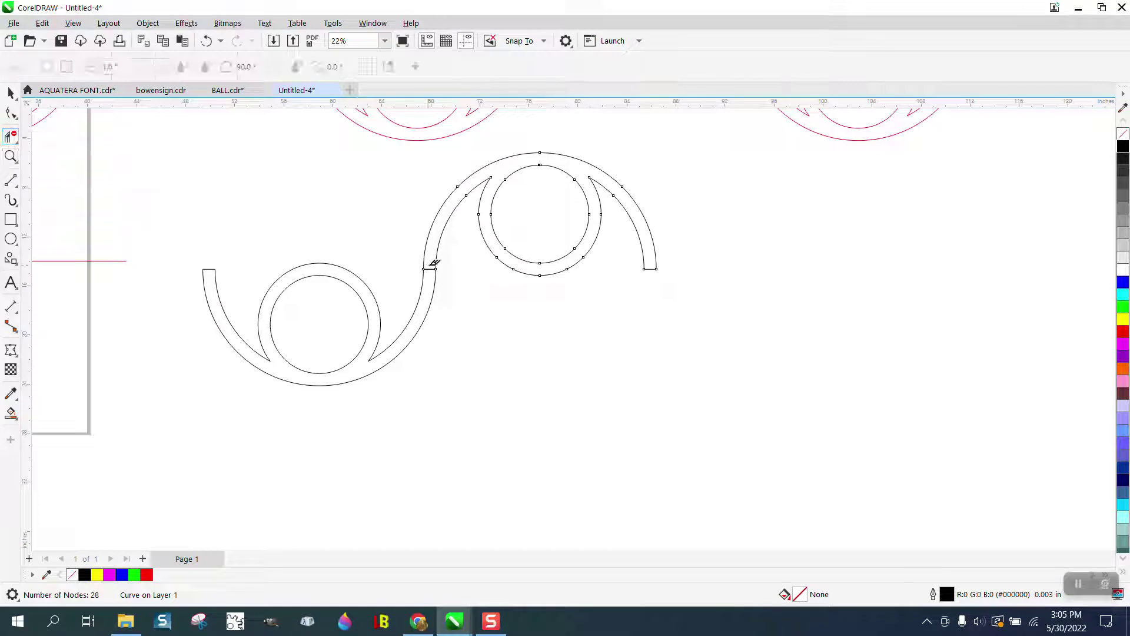
{"action": "scroll", "coordinate": [434, 263], "scroll_direction": "down", "scroll_amount": 2}
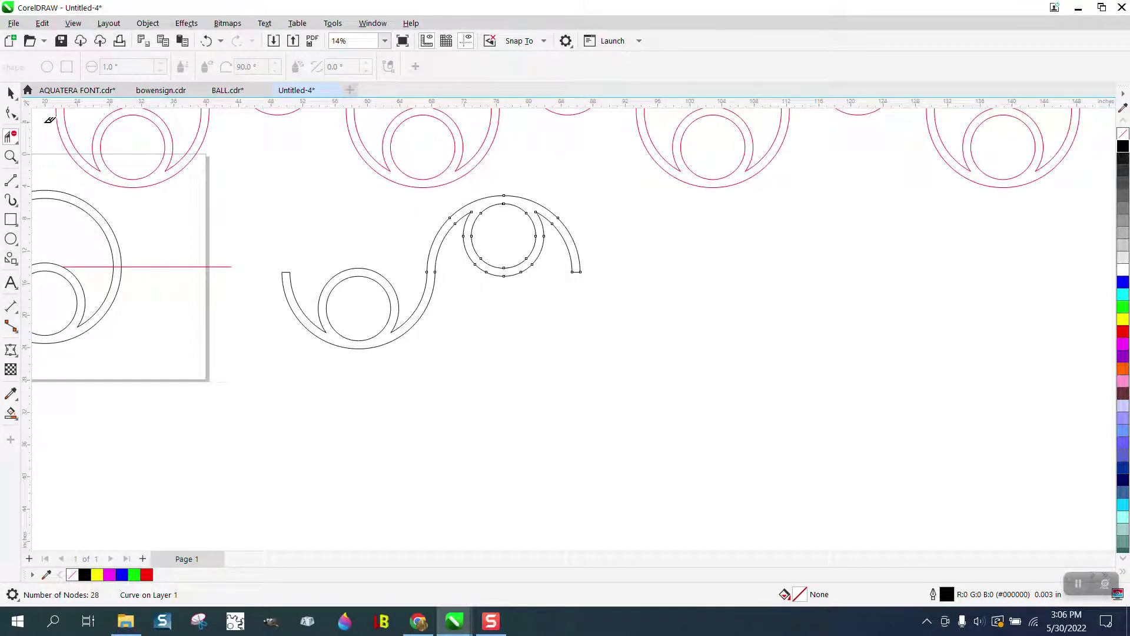
{"action": "left_click", "coordinate": [11, 93]}
{"action": "left_click_drag", "start_coordinate": [261, 195], "coordinate": [672, 386]}
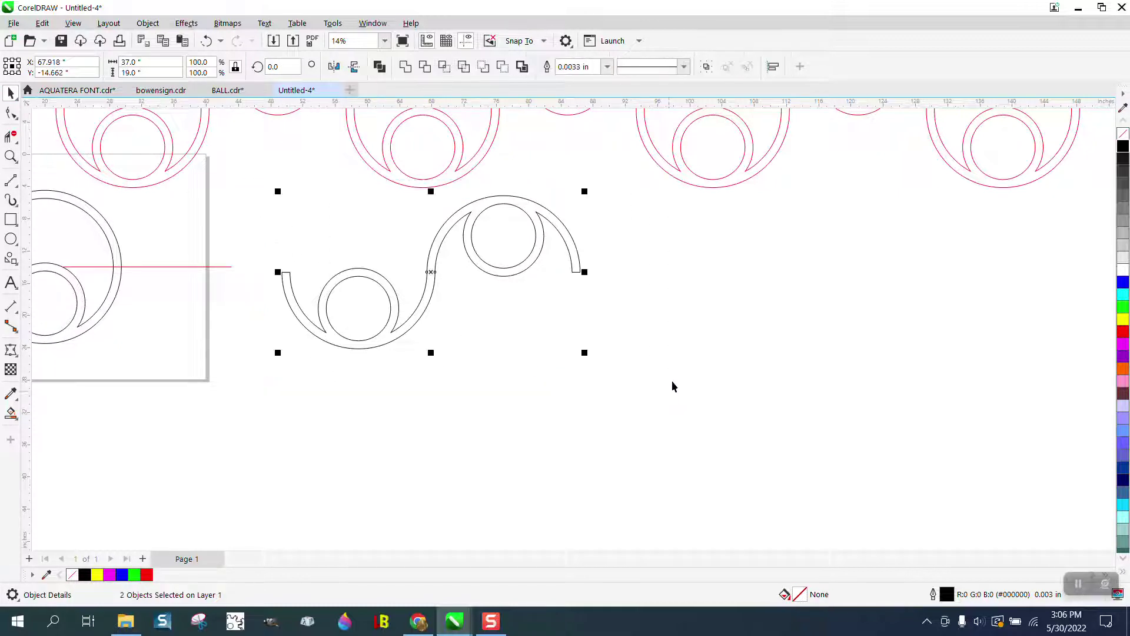
Step: Change the nudge distance, try duplicating and nudging the swirl, then delete the misplaced copy
{"action": "left_click", "coordinate": [710, 341]}
{"action": "left_click_drag", "start_coordinate": [478, 67], "coordinate": [433, 75]}
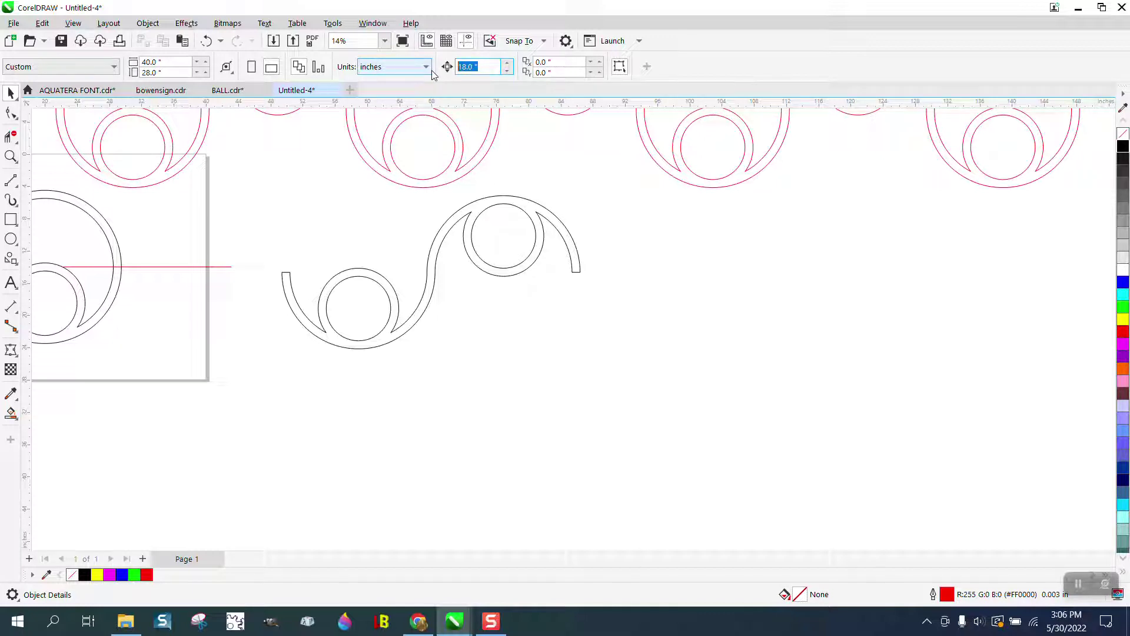
{"action": "type", "text": "34"}
{"action": "left_click_drag", "start_coordinate": [251, 219], "coordinate": [674, 383]}
{"action": "key", "text": "KP_Add"}
{"action": "key", "text": "Right"}
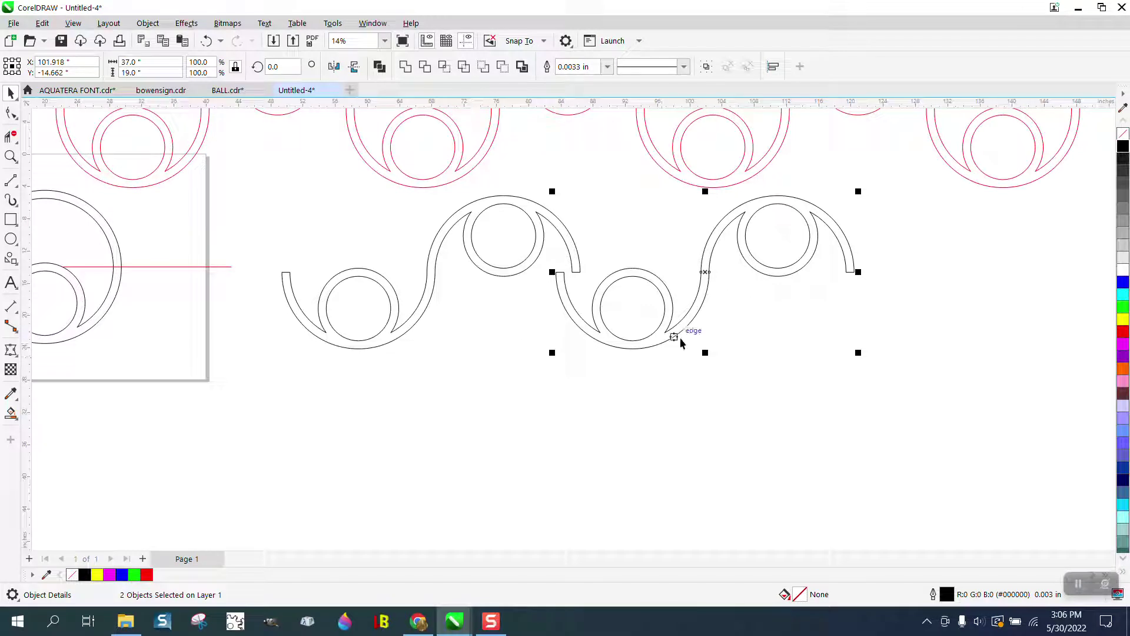
{"action": "key", "text": "Delete"}
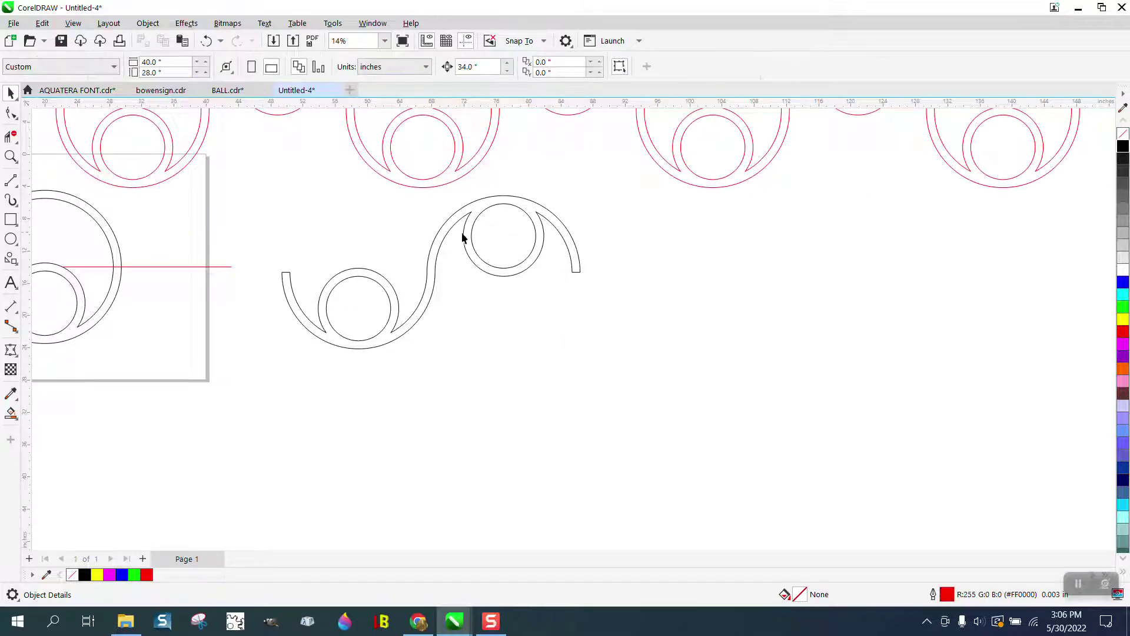
Step: Set the nudge distance to 36 inches and duplicate the swirl 36 inches to the right
{"action": "left_click", "coordinate": [472, 244]}
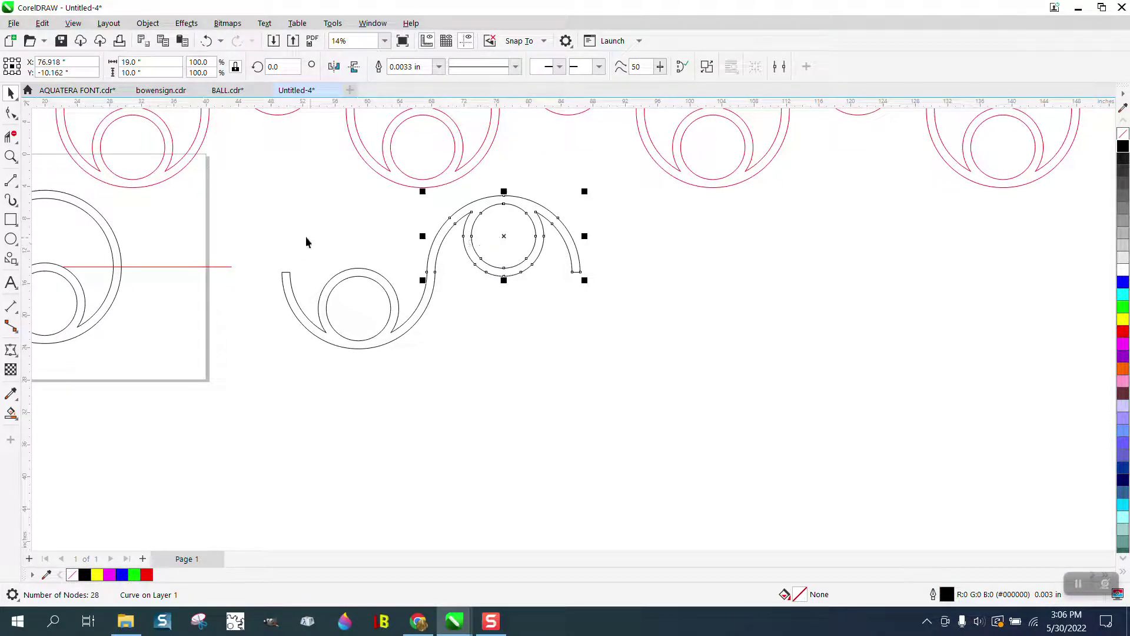
{"action": "left_click_drag", "start_coordinate": [246, 169], "coordinate": [712, 405]}
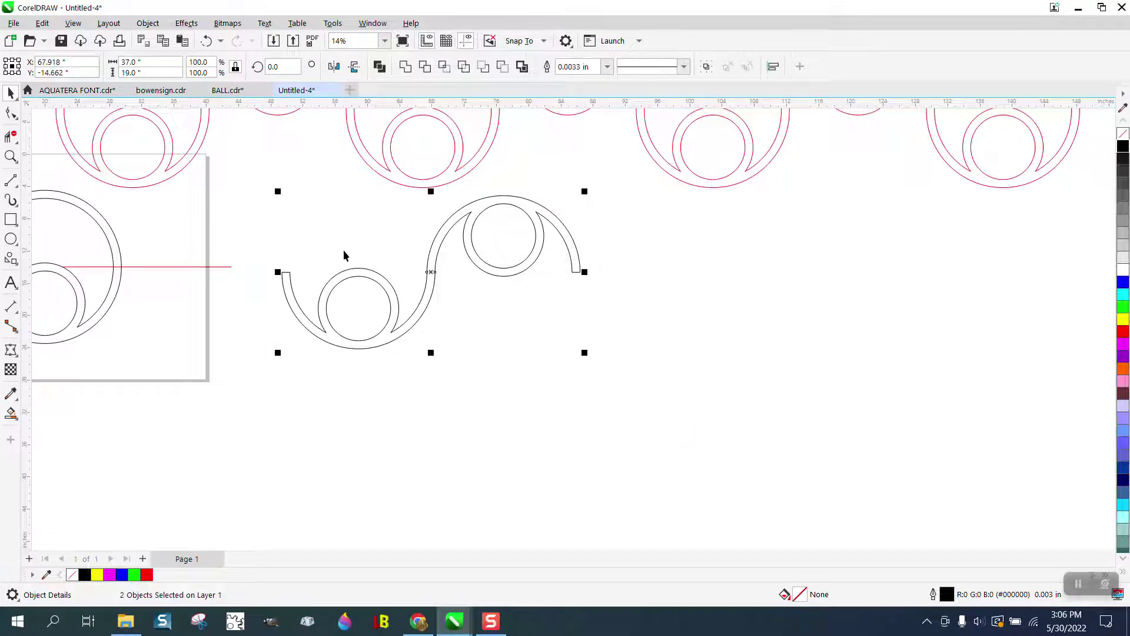
{"action": "left_click", "coordinate": [323, 203]}
{"action": "triple_click", "coordinate": [483, 67]}
{"action": "type", "text": "36.0 \""}
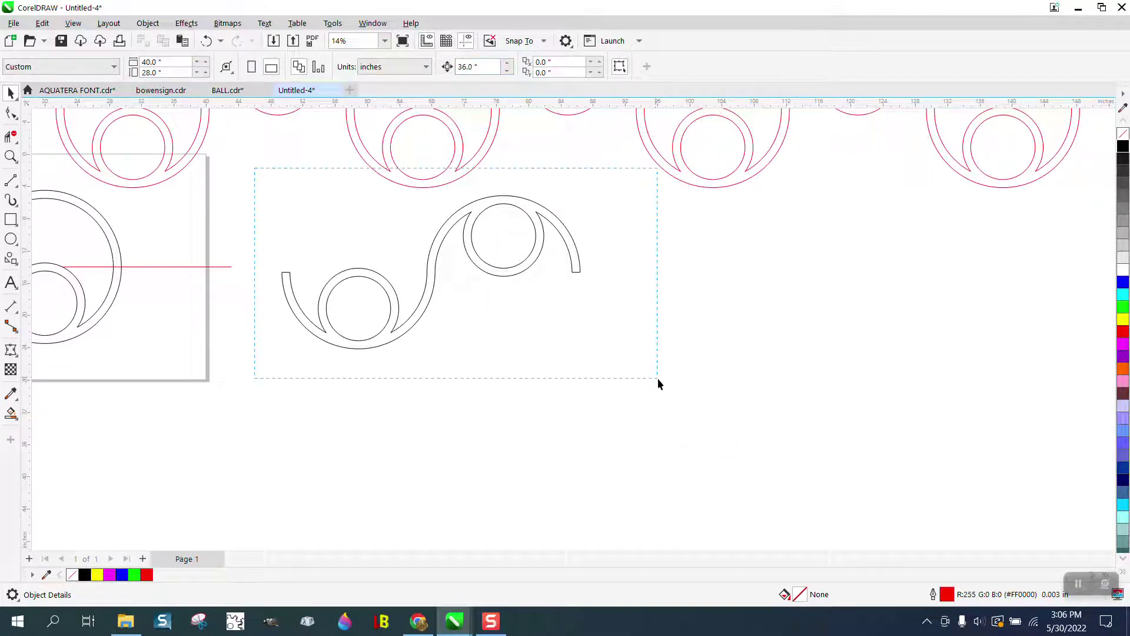
{"action": "left_click_drag", "start_coordinate": [659, 378], "coordinate": [659, 380]}
{"action": "key", "text": "ctrl+d"}
{"action": "key", "text": "Right"}
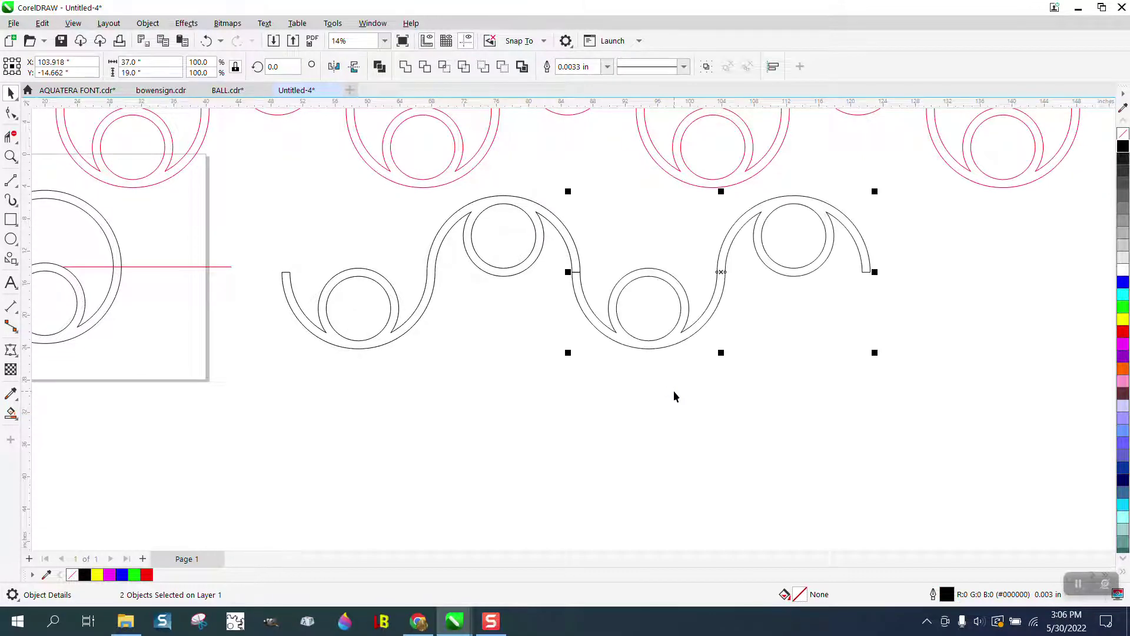
Step: Zoom in on the joint between the two swirls, then back out to the whole wave
{"action": "left_click", "coordinate": [10, 136]}
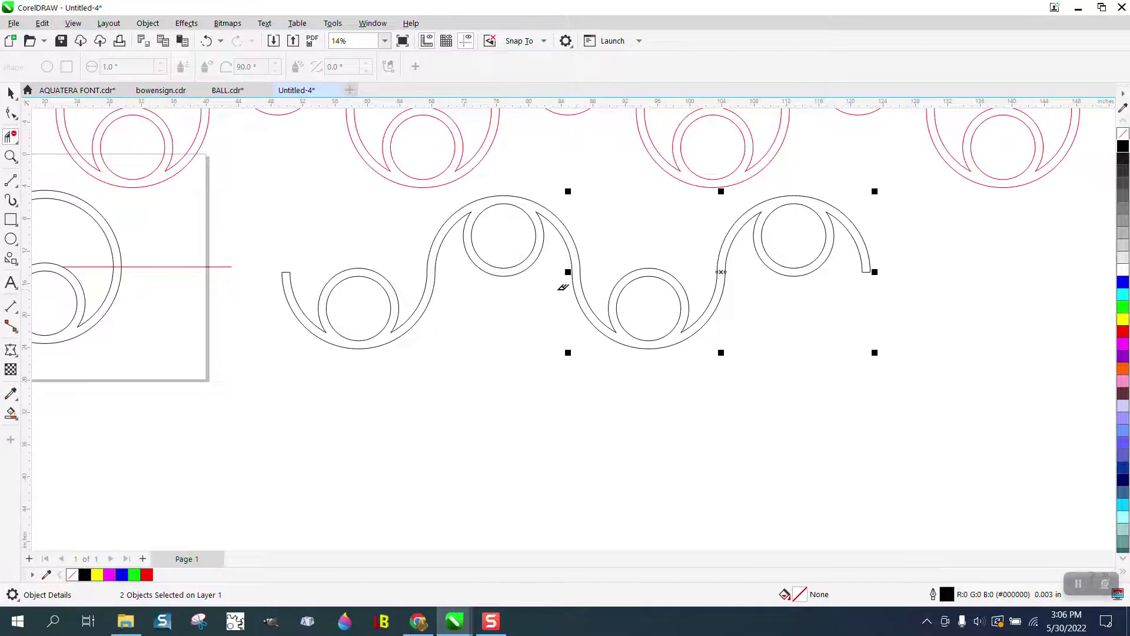
{"action": "scroll", "coordinate": [560, 283], "scroll_direction": "down", "scroll_amount": 2}
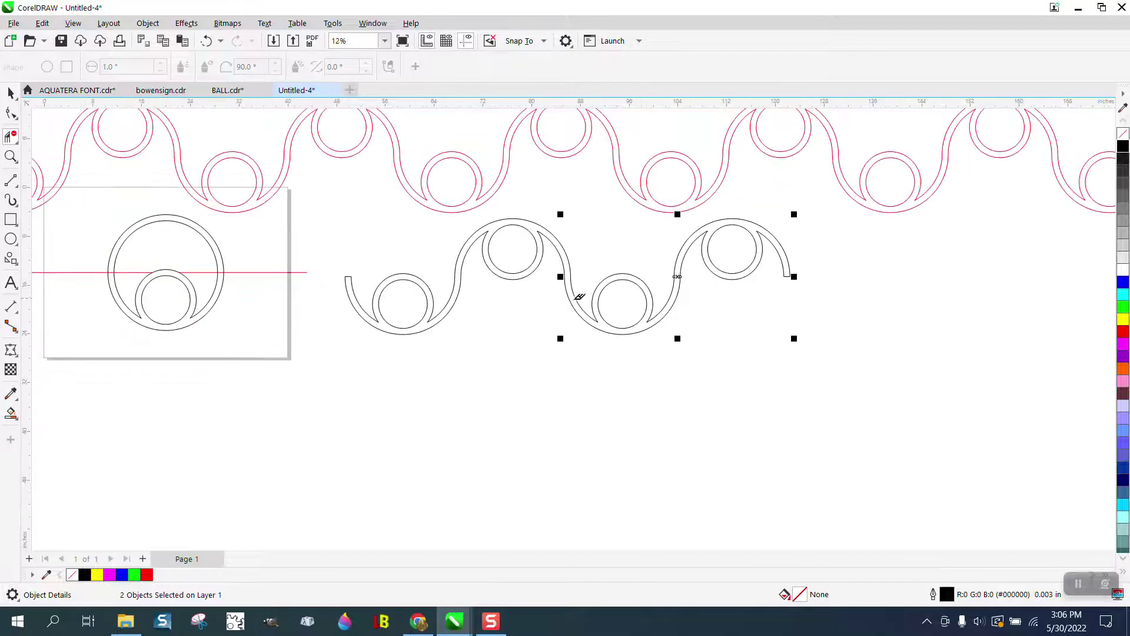
{"action": "left_click", "coordinate": [11, 156]}
{"action": "key", "text": "shift+F2"}
{"action": "right_click", "coordinate": [630, 298]}
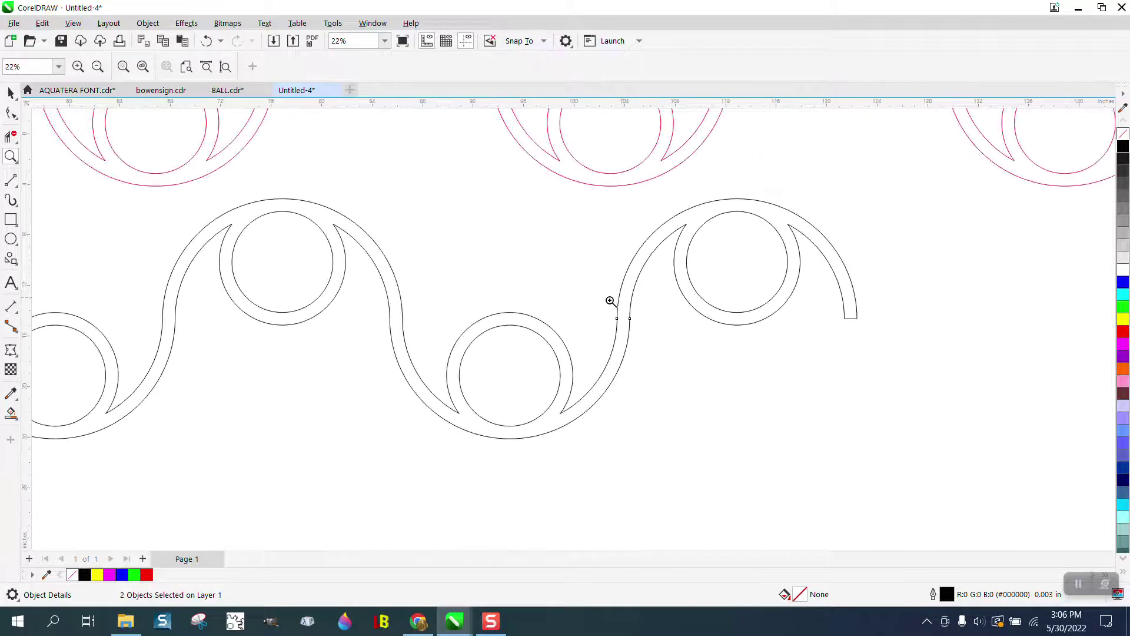
{"action": "left_click", "coordinate": [10, 413]}
Step: Fill the wave green, move it down, and leave the lower curve unfilled with a thin black outline
{"action": "left_click", "coordinate": [170, 348]}
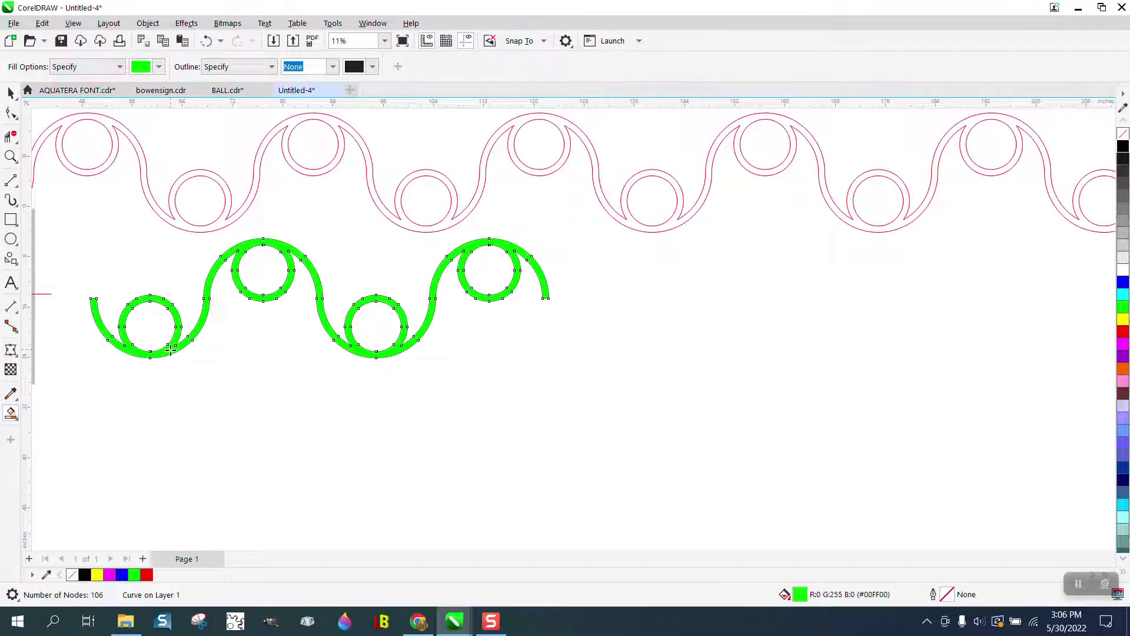
{"action": "key", "text": "Down"}
{"action": "scroll", "coordinate": [181, 348], "scroll_direction": "down", "scroll_amount": 2}
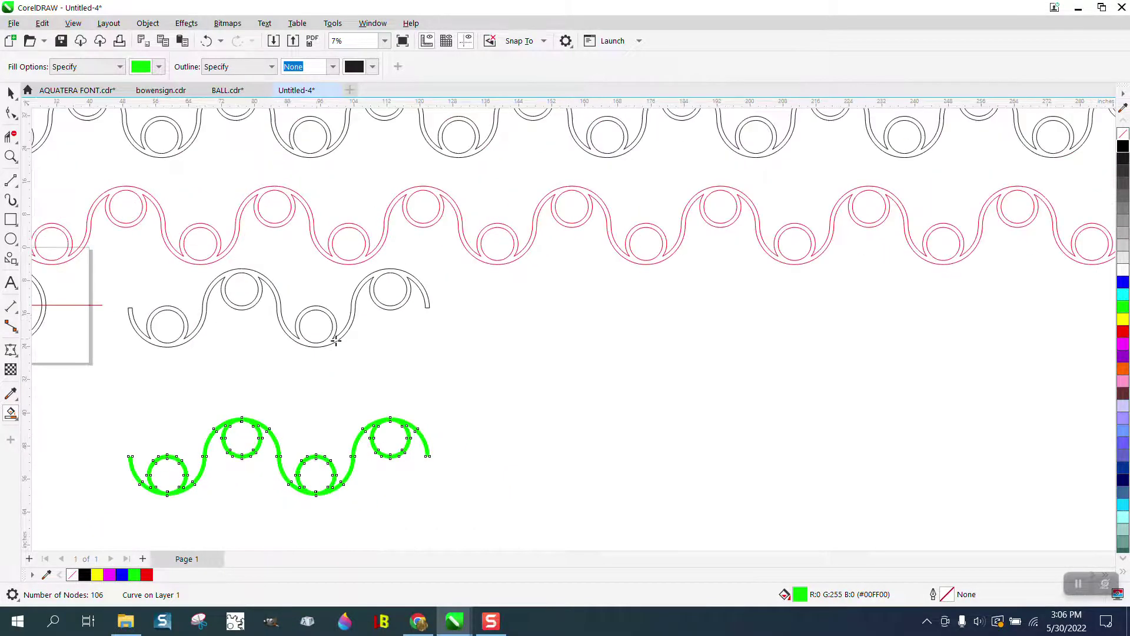
{"action": "left_click", "coordinate": [1123, 146]}
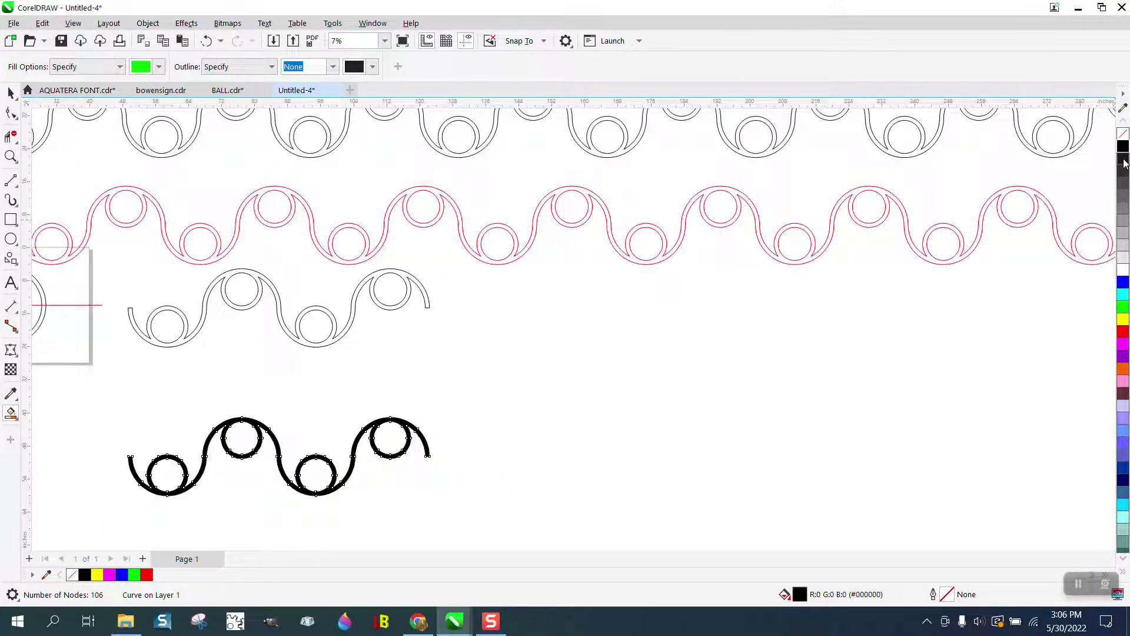
{"action": "right_click", "coordinate": [1123, 159]}
{"action": "right_click", "coordinate": [1124, 133]}
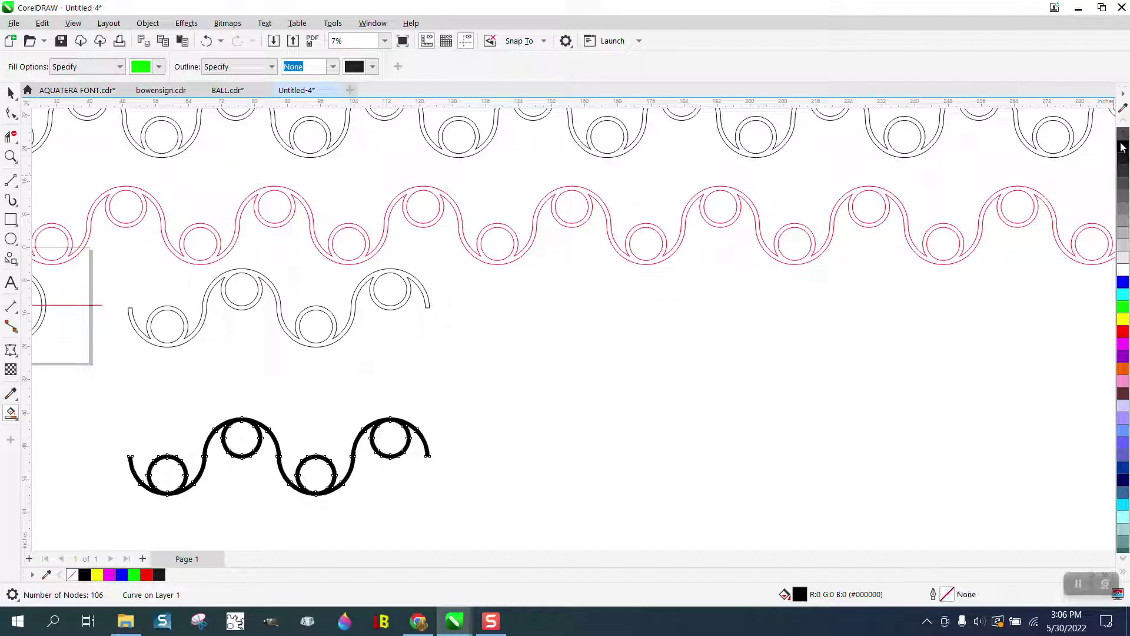
{"action": "left_click", "coordinate": [1124, 137]}
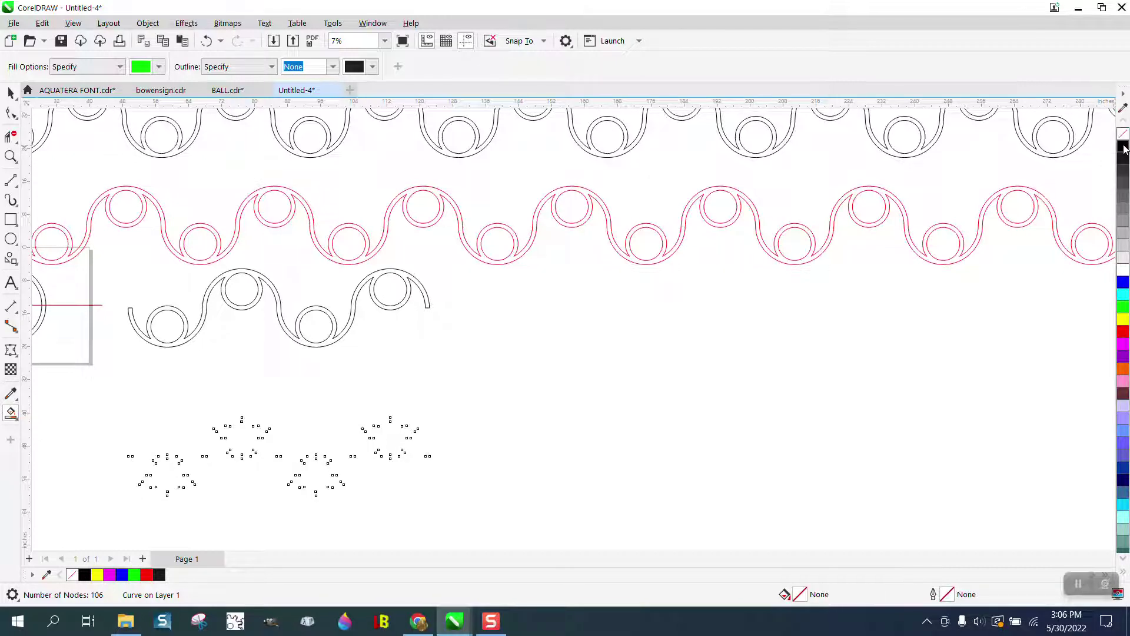
{"action": "right_click", "coordinate": [1124, 148]}
Step: Zoom in to inspect the lower wave curve's right lobe
{"action": "left_click", "coordinate": [11, 156]}
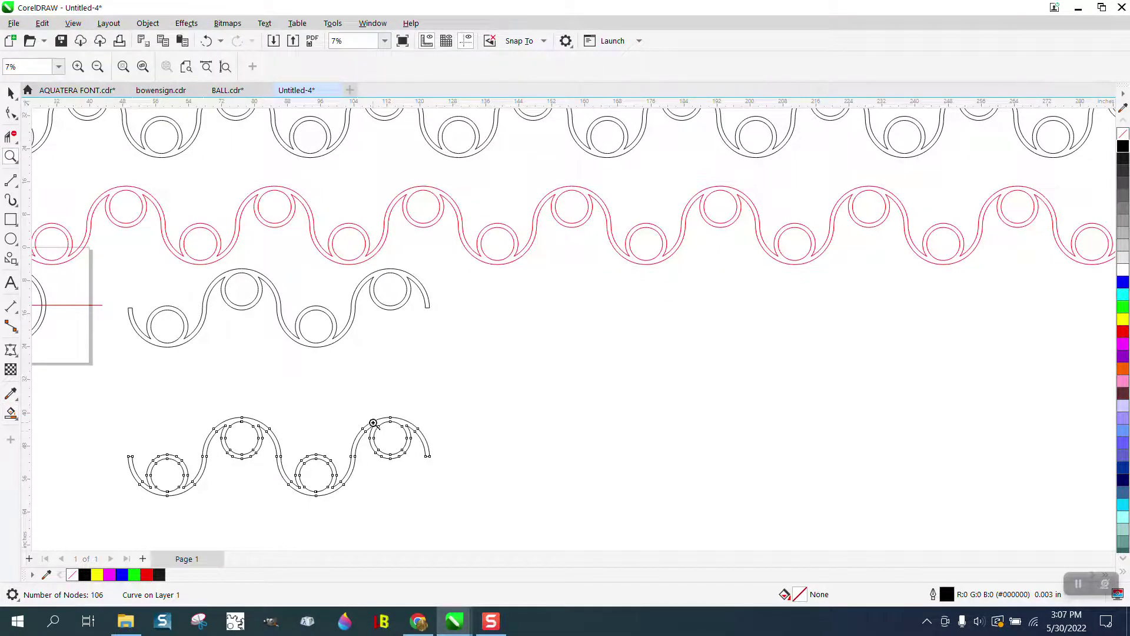
{"action": "left_click_drag", "start_coordinate": [371, 421], "coordinate": [520, 484]}
{"action": "scroll", "coordinate": [518, 479], "scroll_direction": "down", "scroll_amount": 2}
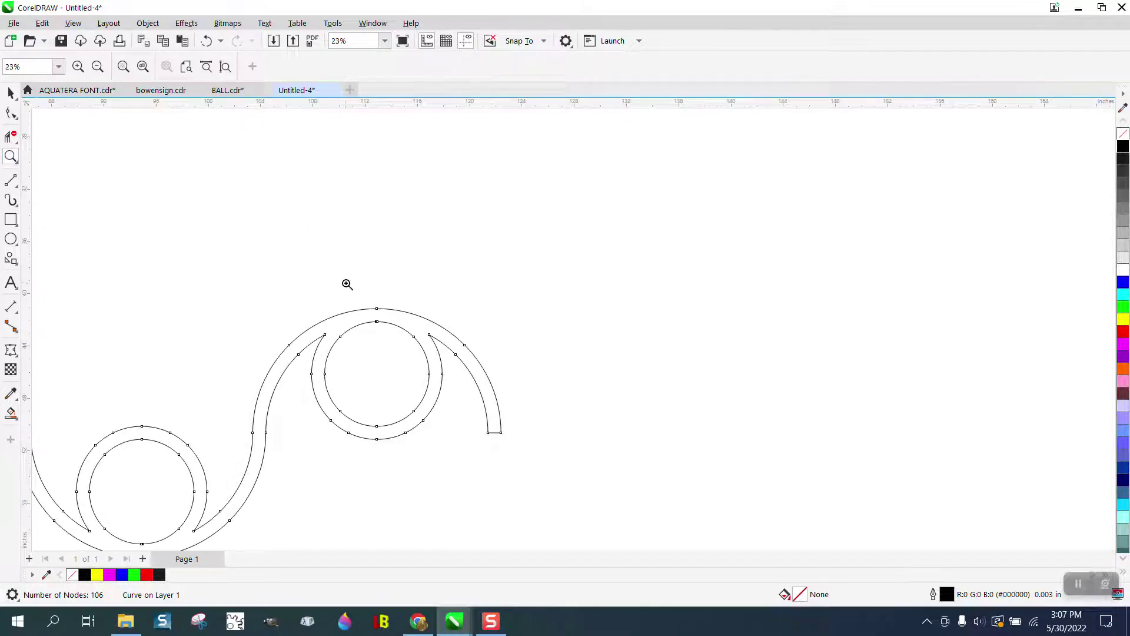
{"action": "scroll", "coordinate": [479, 318], "scroll_direction": "down", "scroll_amount": 2}
{"action": "scroll", "coordinate": [477, 318], "scroll_direction": "down", "scroll_amount": 1}
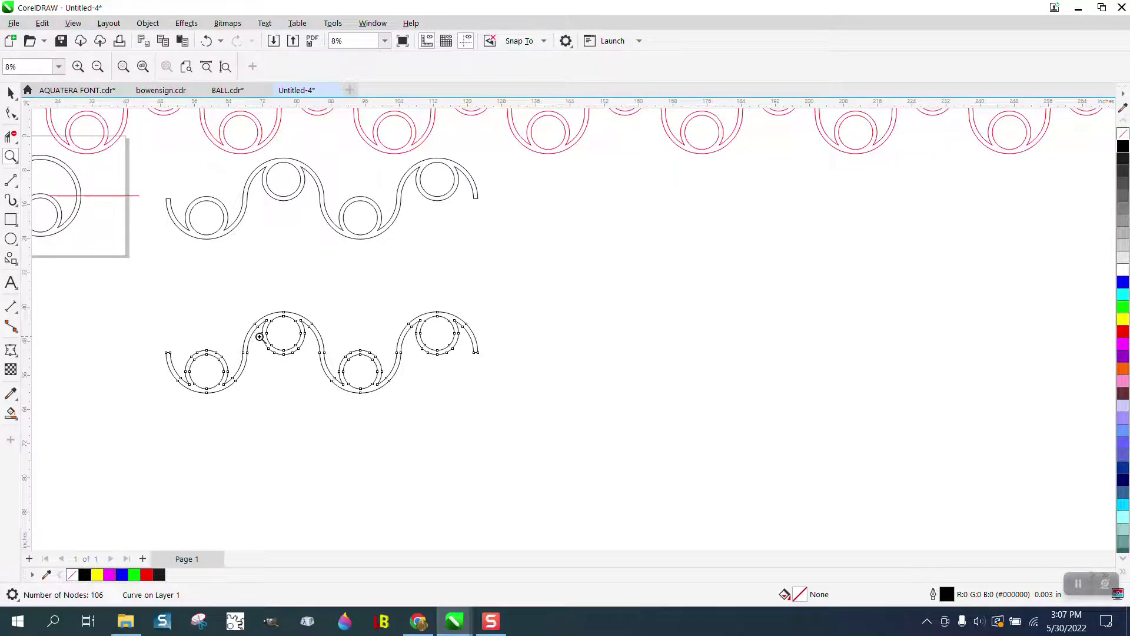
{"action": "scroll", "coordinate": [267, 341], "scroll_direction": "down", "scroll_amount": 4}
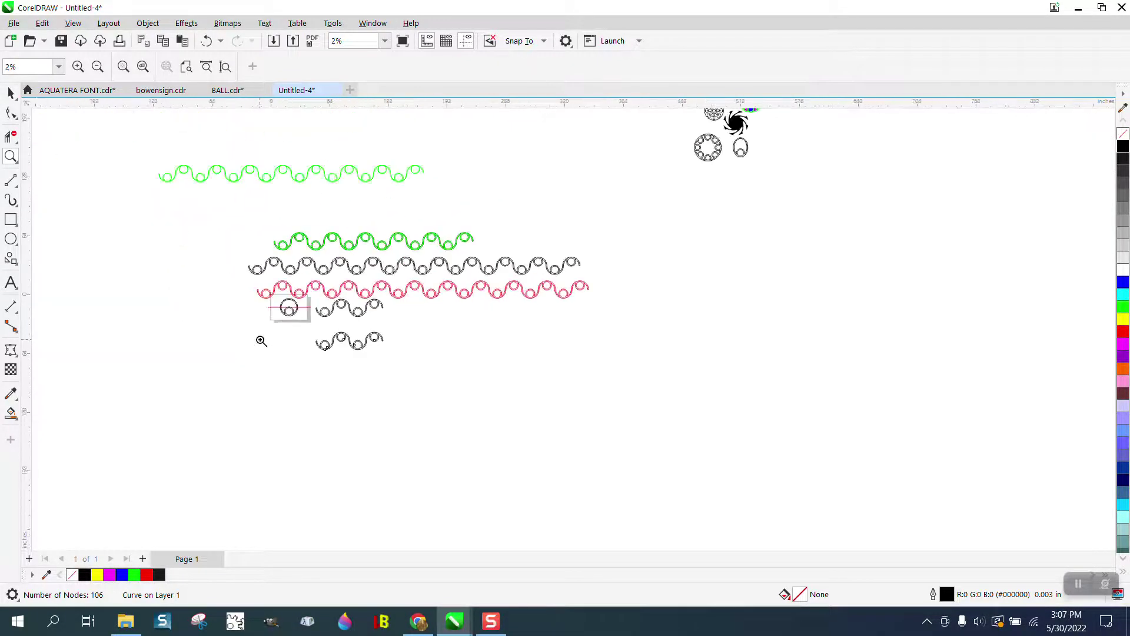
{"action": "scroll", "coordinate": [633, 276], "scroll_direction": "down", "scroll_amount": 1}
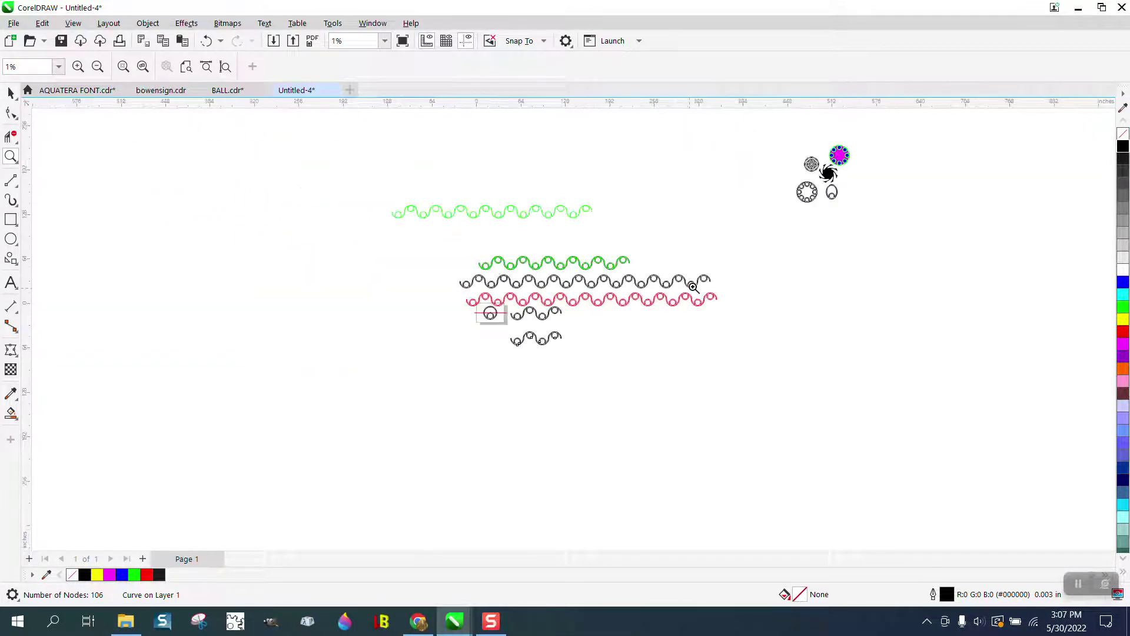
{"action": "left_click", "coordinate": [16, 161]}
Step: Move the group of ring designs down-left beside the wave strips
{"action": "left_click", "coordinate": [47, 158]}
{"action": "left_click", "coordinate": [11, 93]}
{"action": "left_click_drag", "start_coordinate": [776, 123], "coordinate": [883, 228]}
{"action": "left_click_drag", "start_coordinate": [826, 184], "coordinate": [612, 353]}
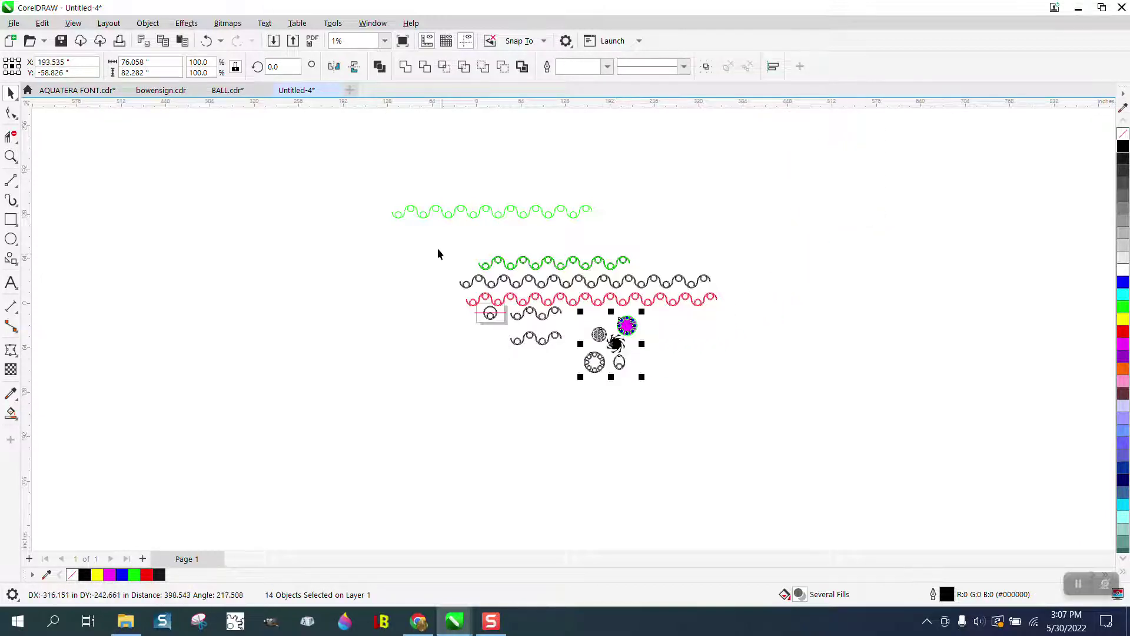
{"action": "left_click_drag", "start_coordinate": [424, 247], "coordinate": [576, 304]}
Step: Reposition the wave strips and the four small wave pieces, then adjust the ring designs
{"action": "left_click_drag", "start_coordinate": [734, 321], "coordinate": [734, 320]}
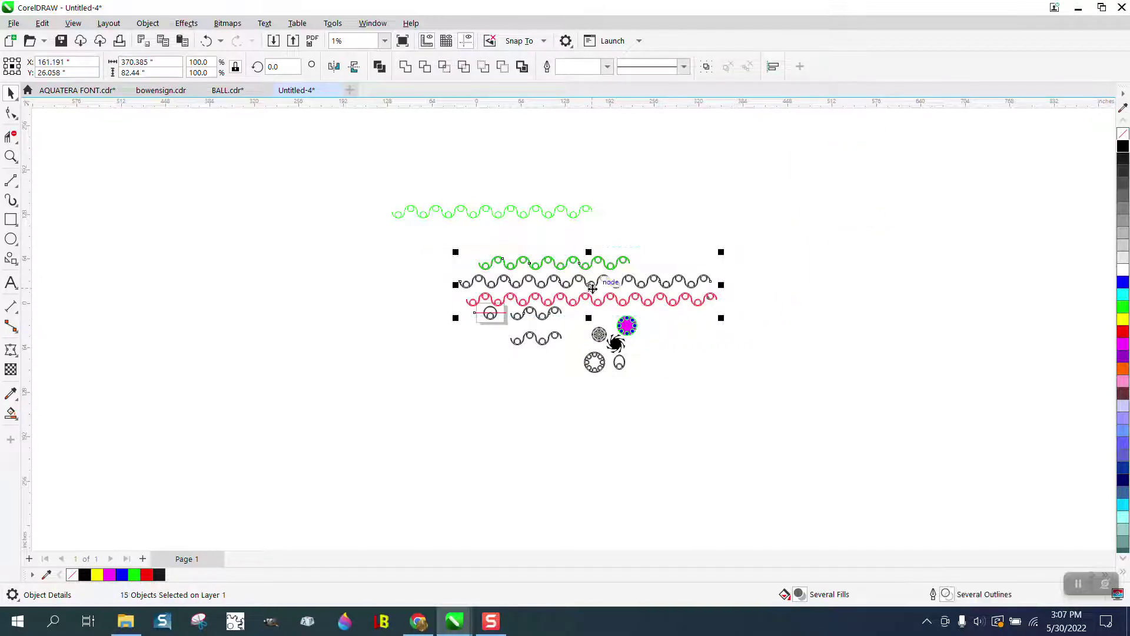
{"action": "left_click_drag", "start_coordinate": [589, 283], "coordinate": [751, 204]}
{"action": "left_click_drag", "start_coordinate": [471, 290], "coordinate": [322, 310]}
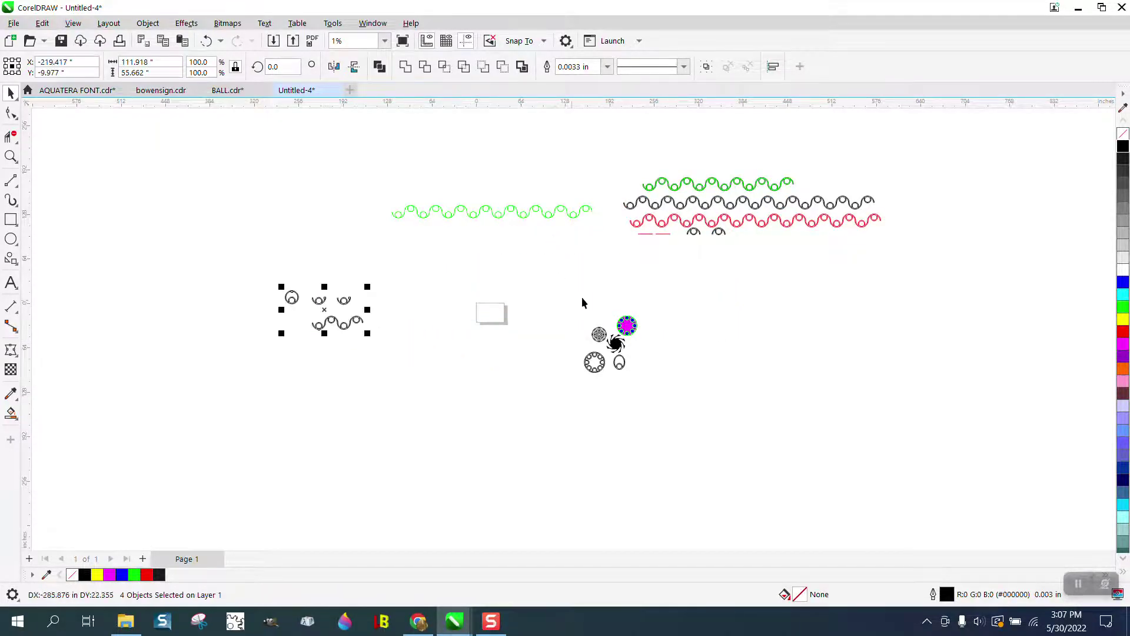
{"action": "left_click_drag", "start_coordinate": [578, 299], "coordinate": [674, 408]}
{"action": "left_click_drag", "start_coordinate": [612, 343], "coordinate": [545, 355]}
Step: Zoom in closely on the eight-circle ring design
{"action": "left_click", "coordinate": [10, 156]}
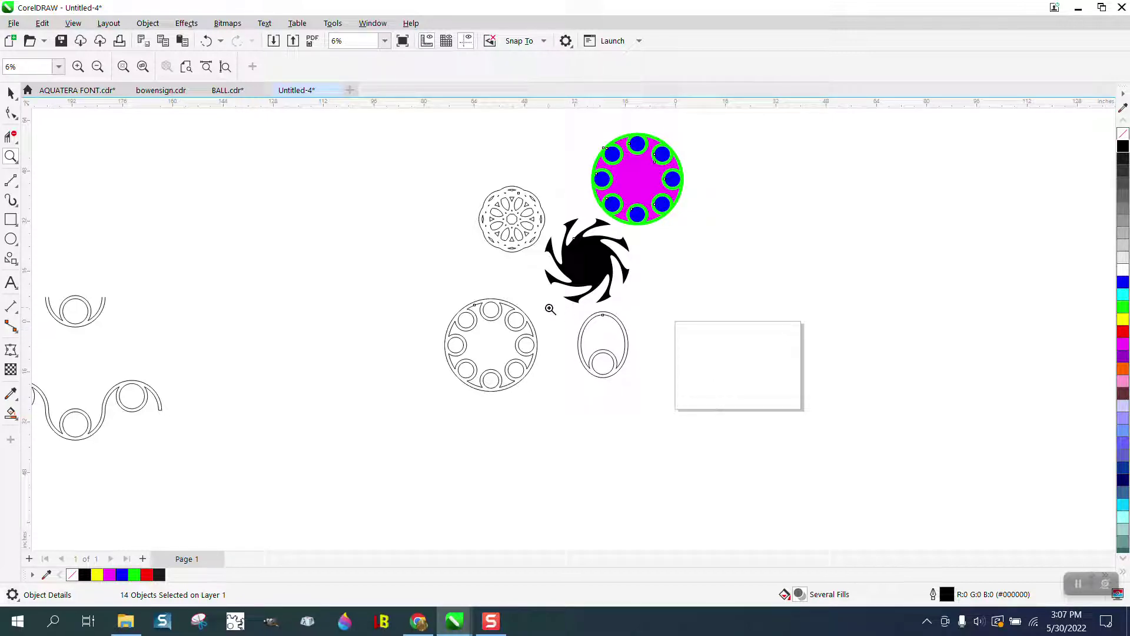
{"action": "left_click_drag", "start_coordinate": [437, 311], "coordinate": [554, 379]}
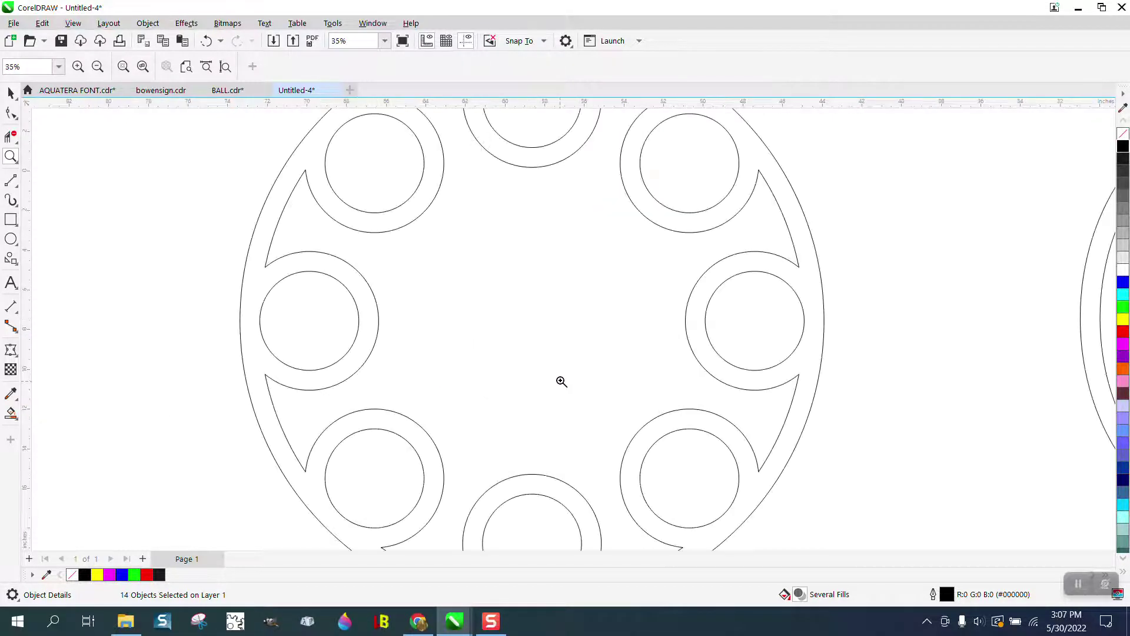
{"action": "scroll", "coordinate": [557, 376], "scroll_direction": "down", "scroll_amount": 5}
{"action": "scroll", "coordinate": [568, 368], "scroll_direction": "up", "scroll_amount": 1}
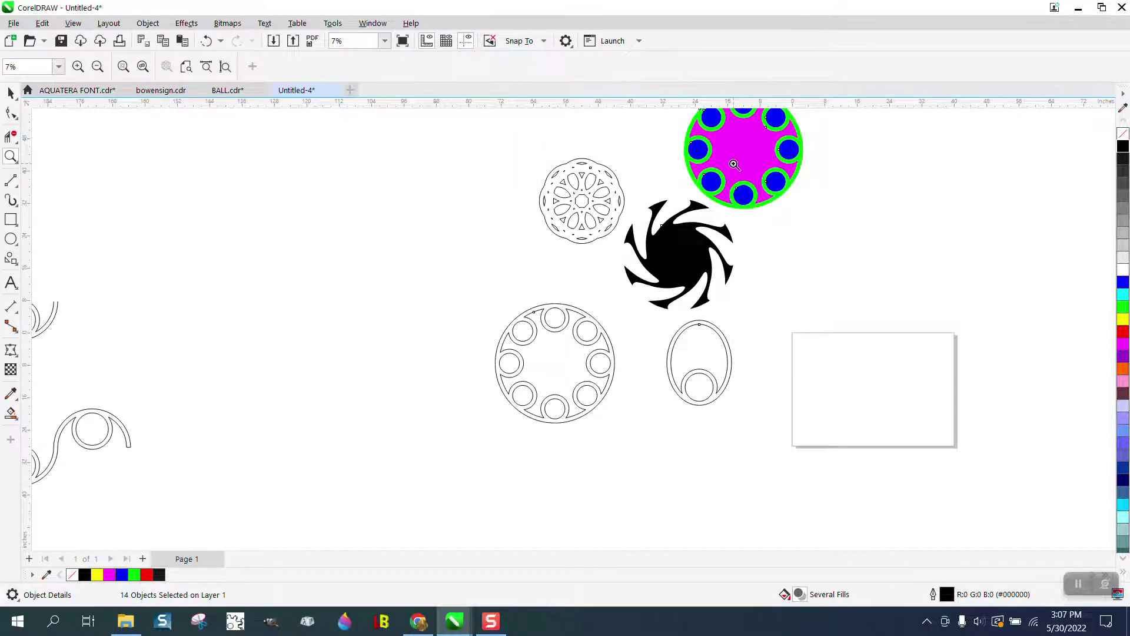
{"action": "scroll", "coordinate": [801, 215], "scroll_direction": "up", "scroll_amount": 4}
{"action": "scroll", "coordinate": [799, 218], "scroll_direction": "down", "scroll_amount": 2}
{"action": "scroll", "coordinate": [544, 215], "scroll_direction": "down", "scroll_amount": 4}
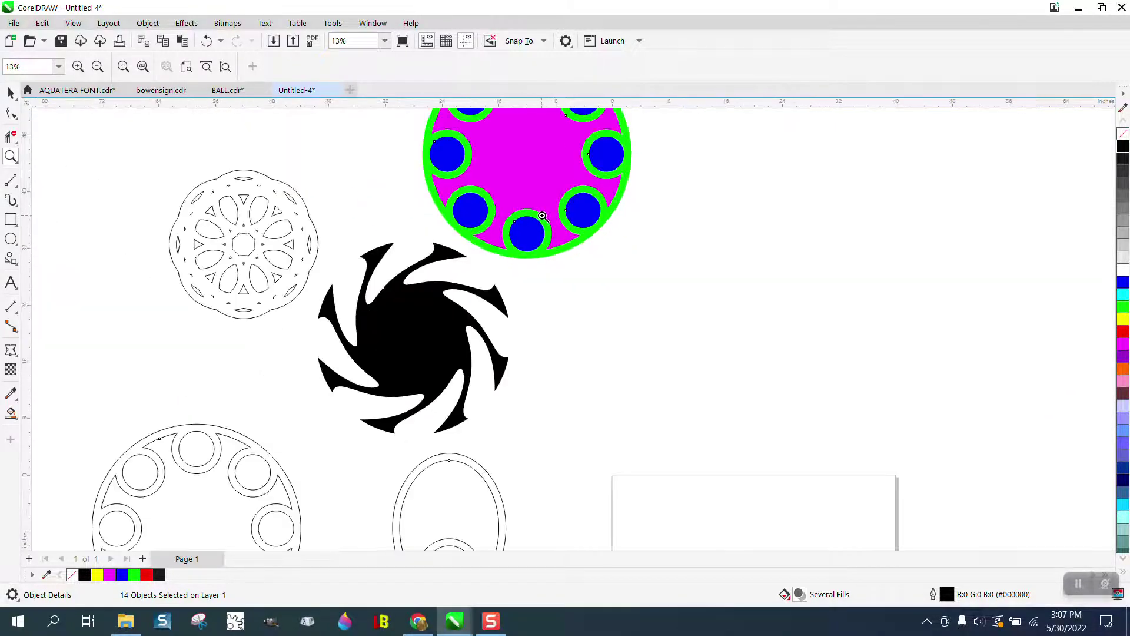
Step: Draw a red circle inside the empty rectangle plus a quarter-size copy of it
{"action": "left_click", "coordinate": [11, 239]}
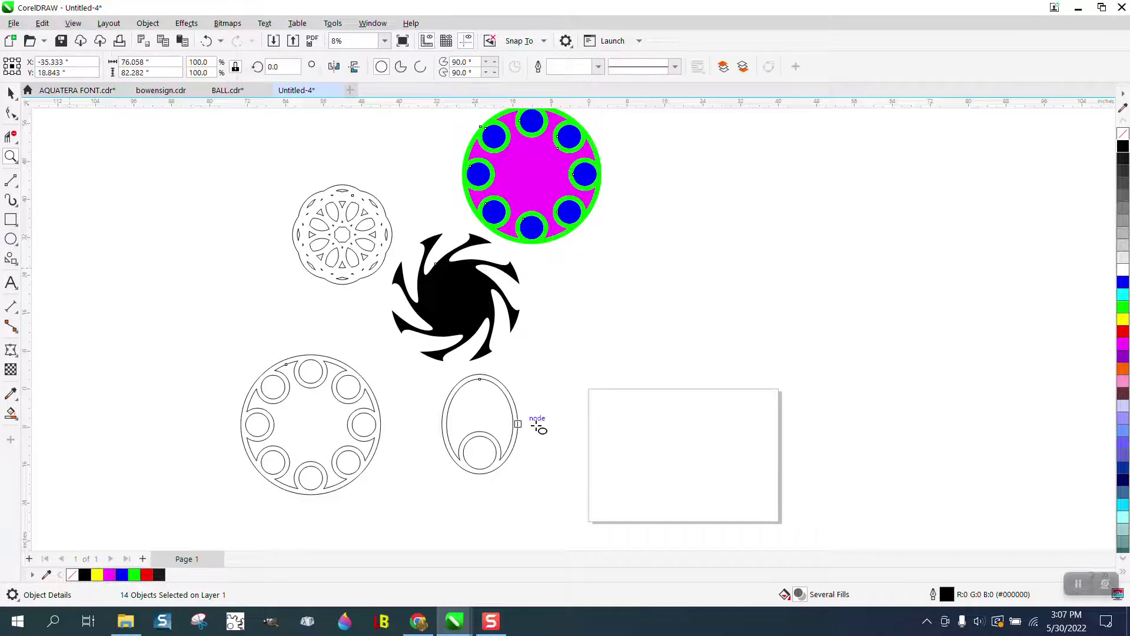
{"action": "left_click_drag", "start_coordinate": [710, 424], "coordinate": [619, 505]}
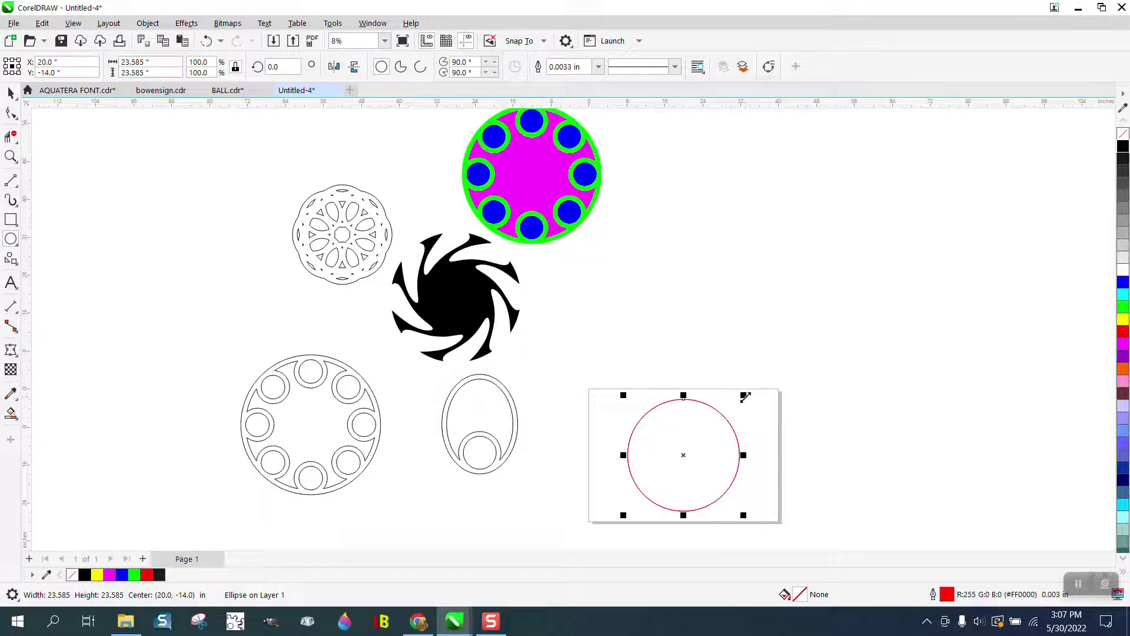
{"action": "left_click_drag", "start_coordinate": [745, 397], "coordinate": [704, 414]}
Step: Align small circles to the big circle's left and right edges
{"action": "left_click", "coordinate": [11, 92]}
{"action": "left_click_drag", "start_coordinate": [570, 382], "coordinate": [779, 506]}
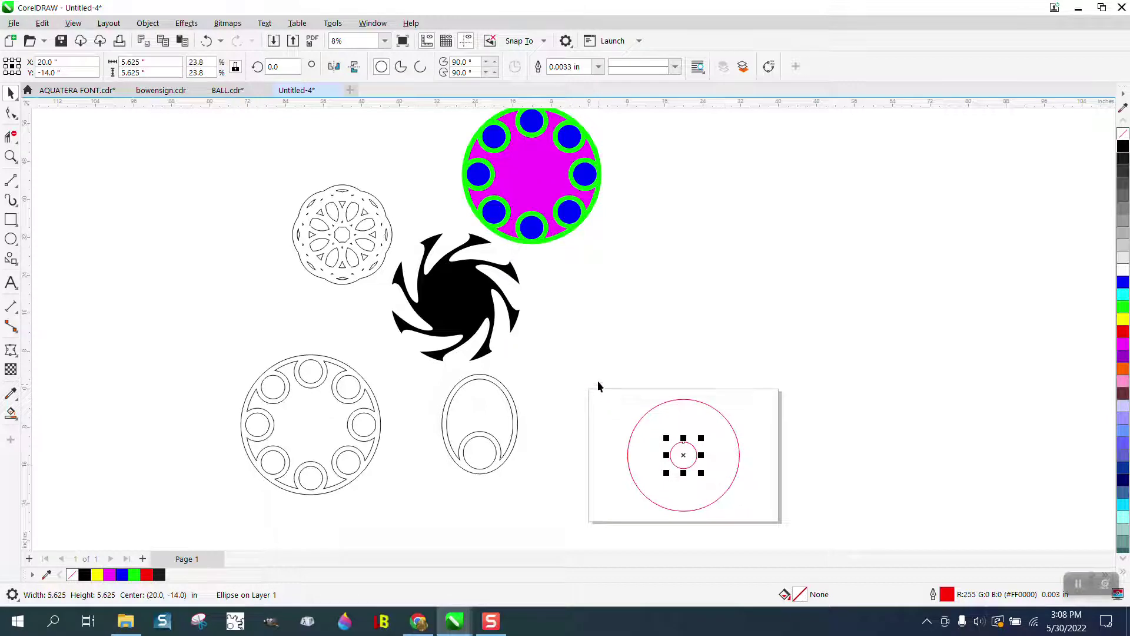
{"action": "left_click_drag", "start_coordinate": [596, 384], "coordinate": [812, 545]}
{"action": "key", "text": "l"}
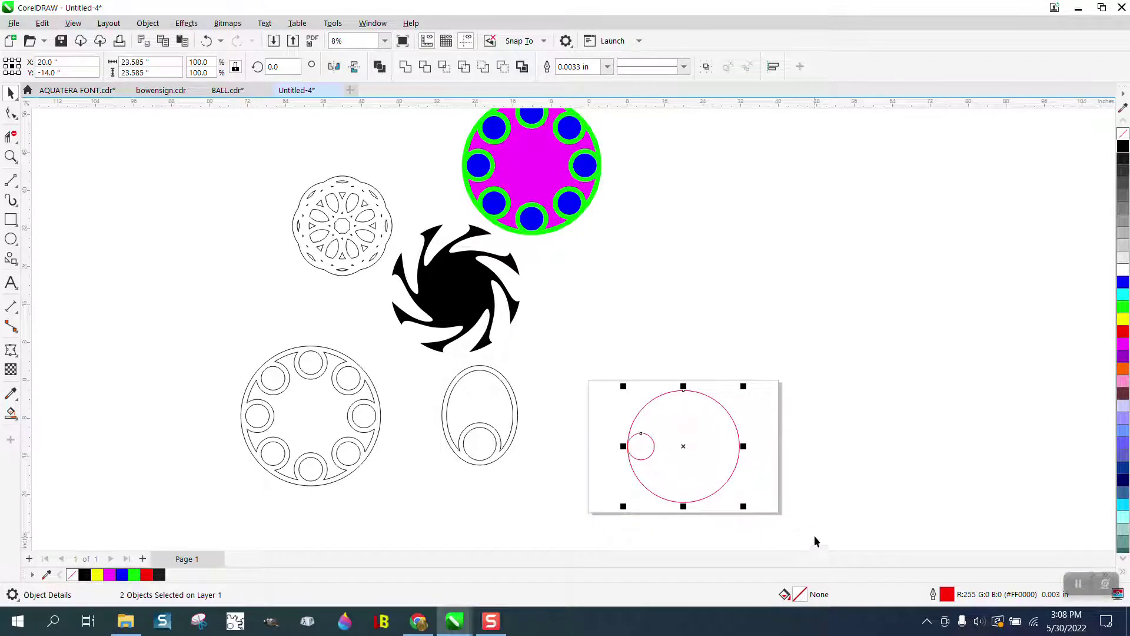
{"action": "left_click", "coordinate": [783, 455]}
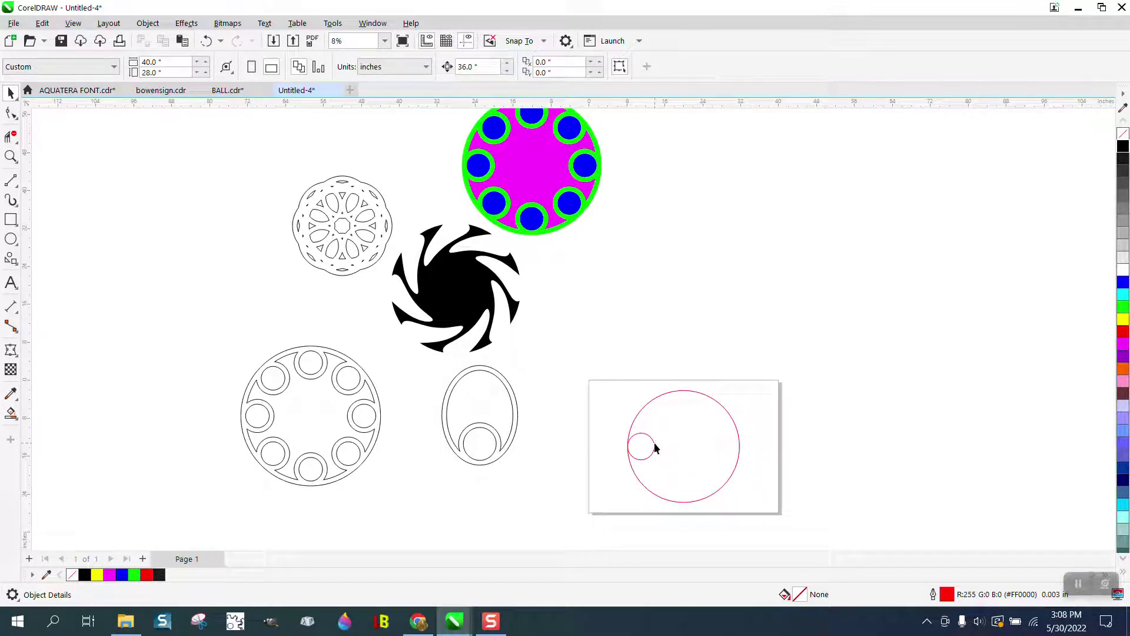
{"action": "left_click", "coordinate": [655, 447]}
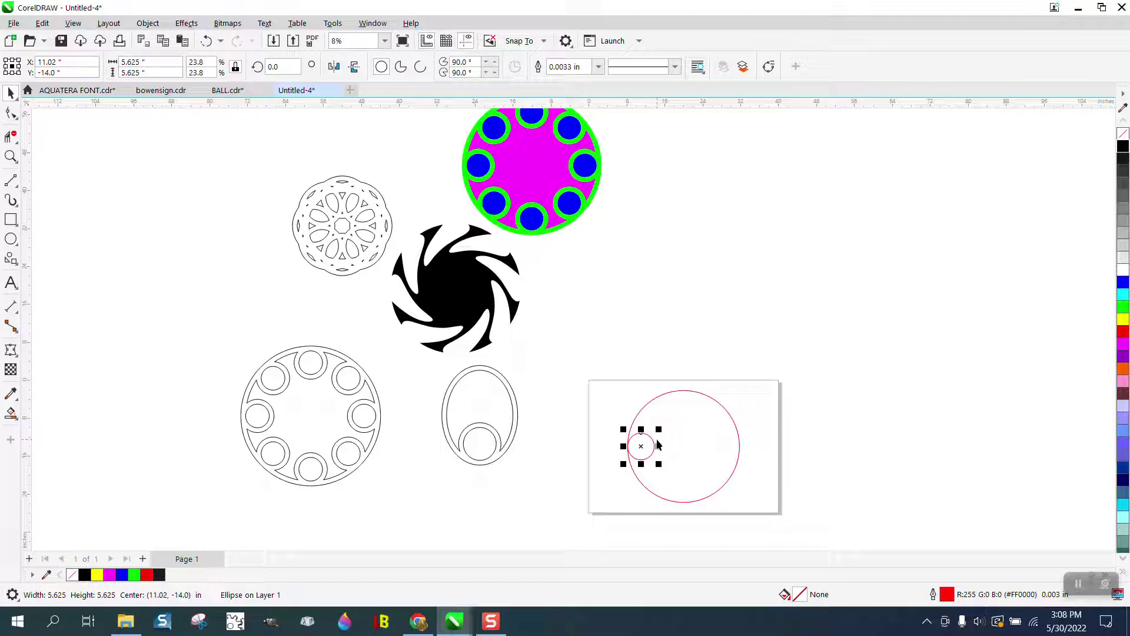
{"action": "left_click", "coordinate": [719, 403], "text": "shift"}
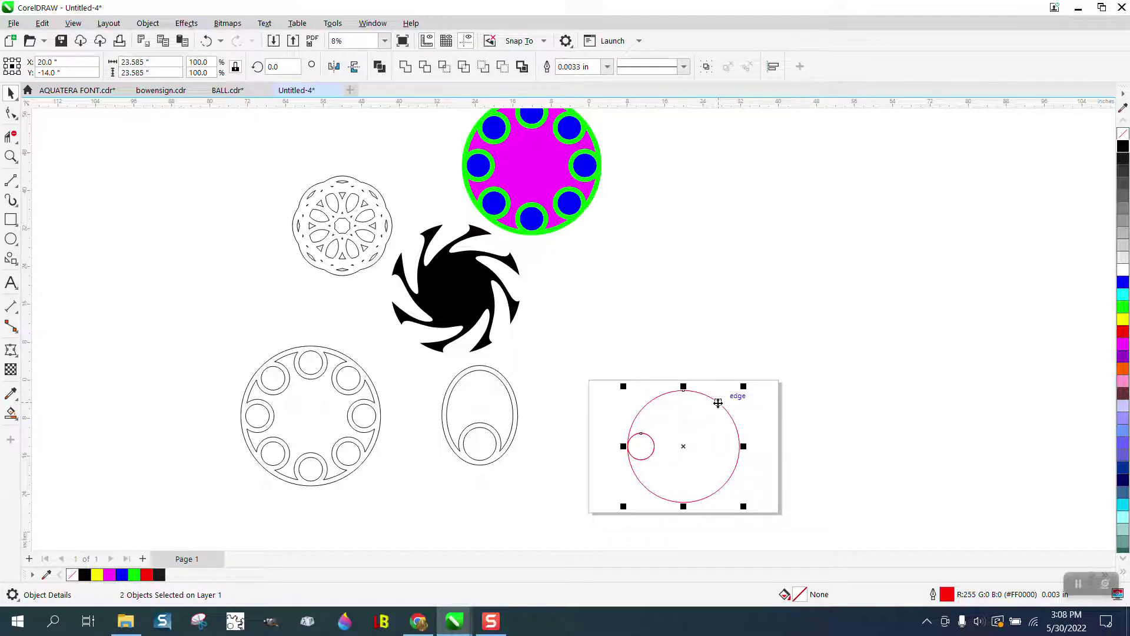
{"action": "left_click", "coordinate": [820, 454]}
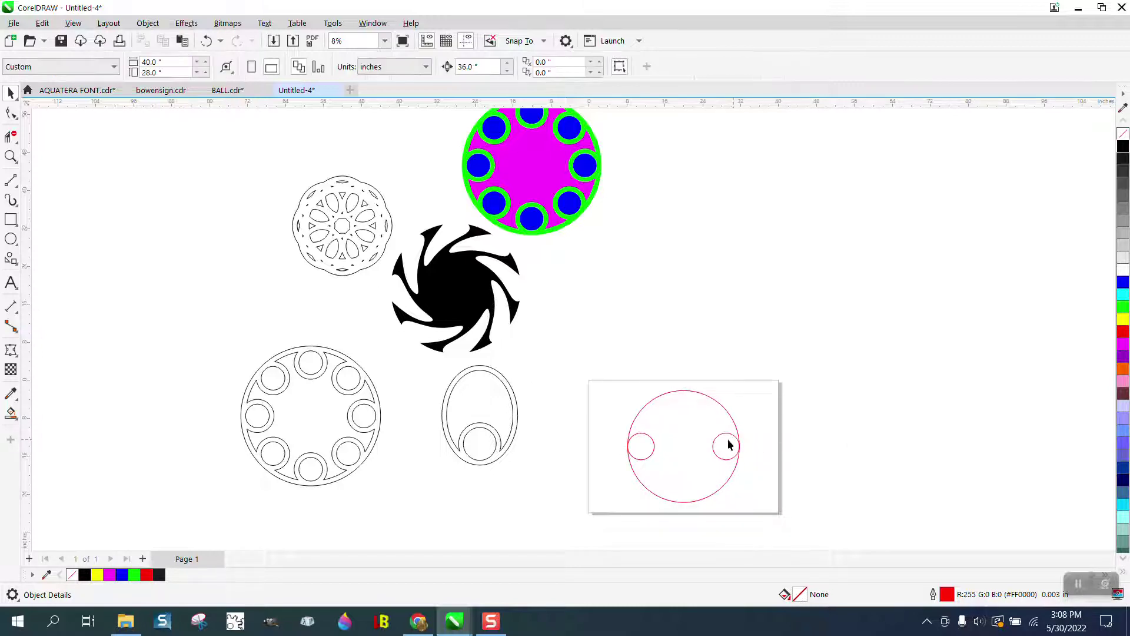
Step: Duplicate the small circle and align copies to the big circle's top and bottom edges
{"action": "left_click", "coordinate": [725, 443]}
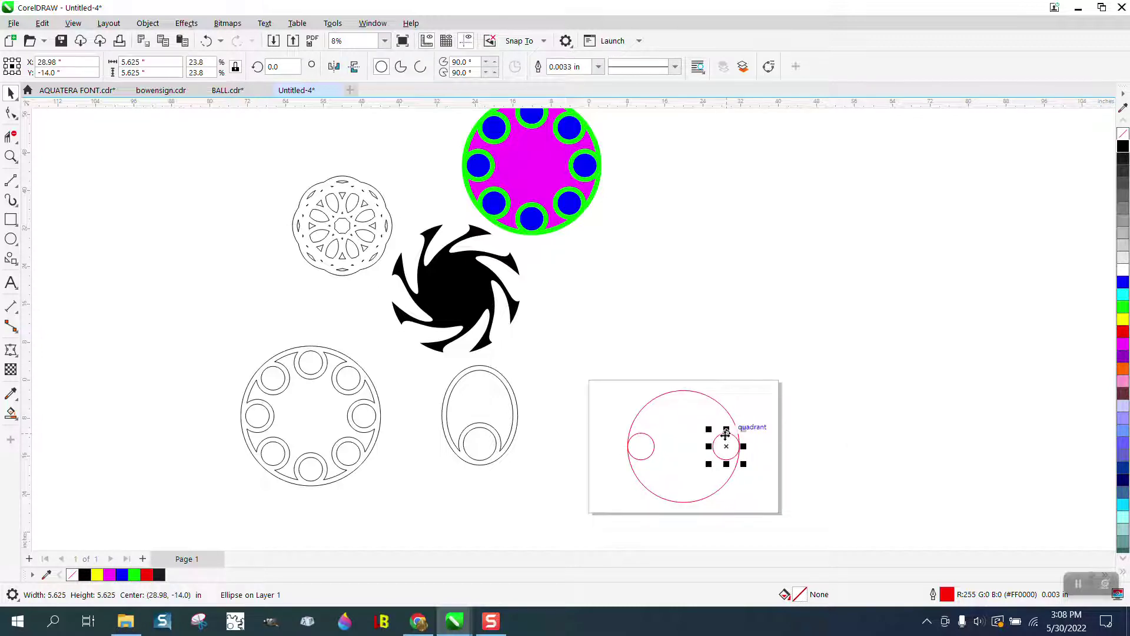
{"action": "key", "text": "ctrl+d"}
{"action": "key", "text": "p"}
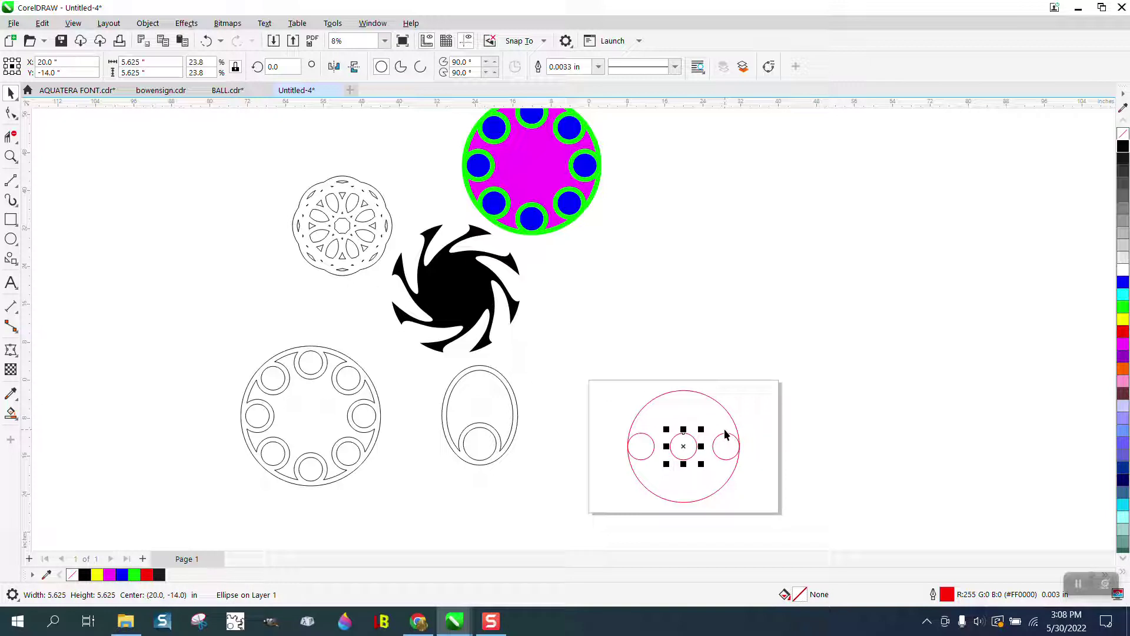
{"action": "left_click", "coordinate": [705, 395], "text": "shift"}
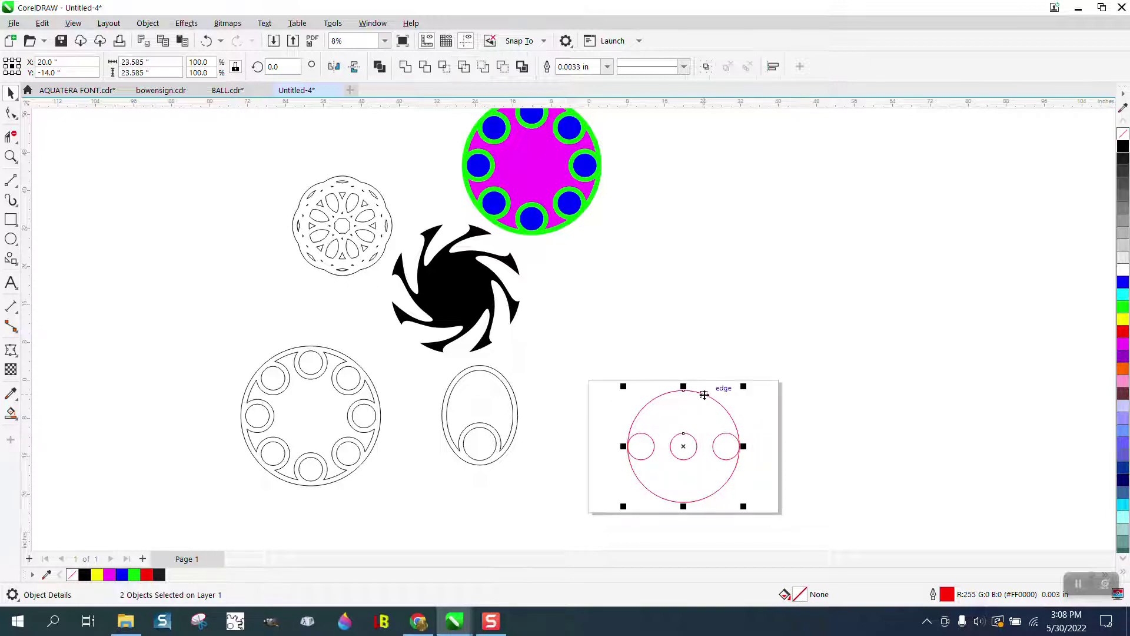
{"action": "key", "text": "t"}
{"action": "left_click", "coordinate": [729, 369]}
{"action": "left_click", "coordinate": [698, 404]}
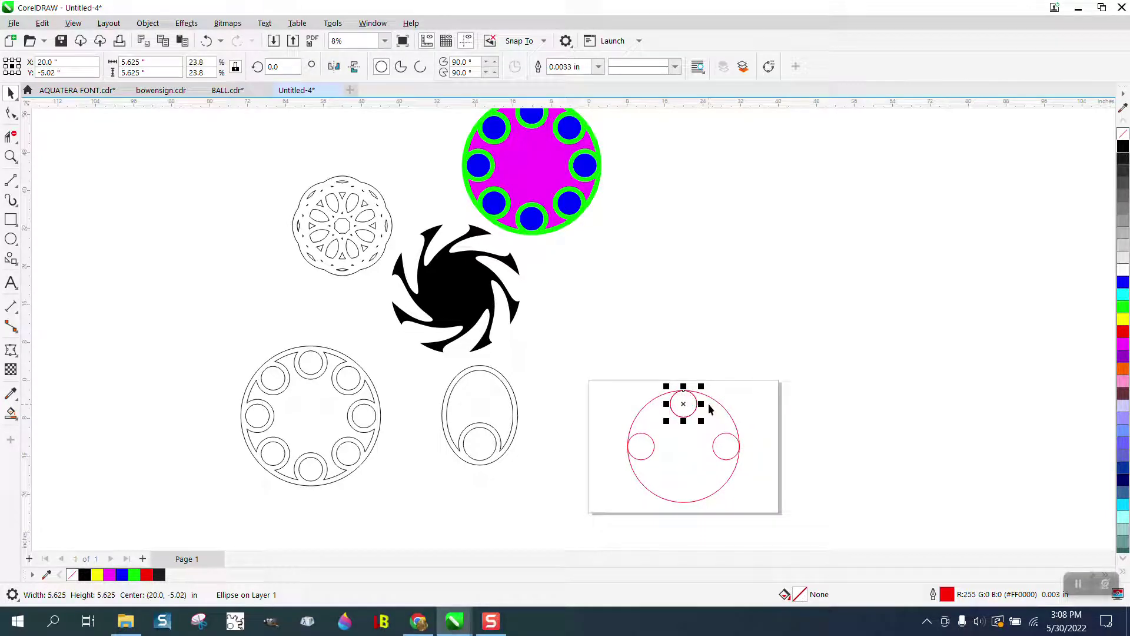
{"action": "left_click", "coordinate": [710, 495], "text": "shift"}
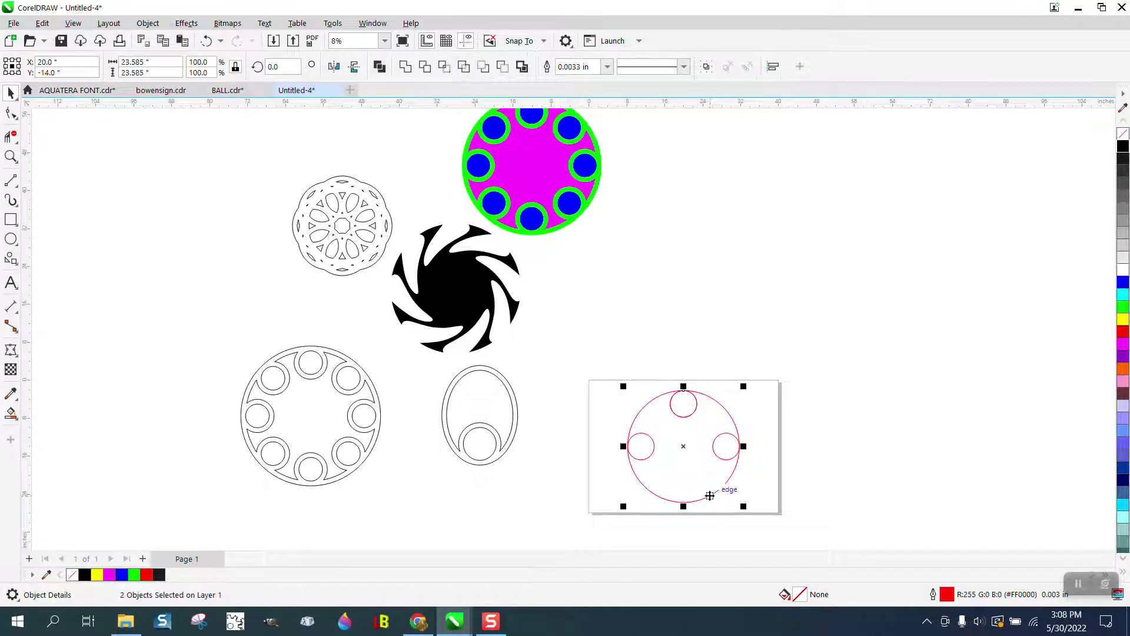
{"action": "key", "text": "b"}
Step: Give the circles a 1-inch outline, convert outlines to objects, then set no fill and black outline
{"action": "left_click_drag", "start_coordinate": [595, 65], "coordinate": [544, 67]}
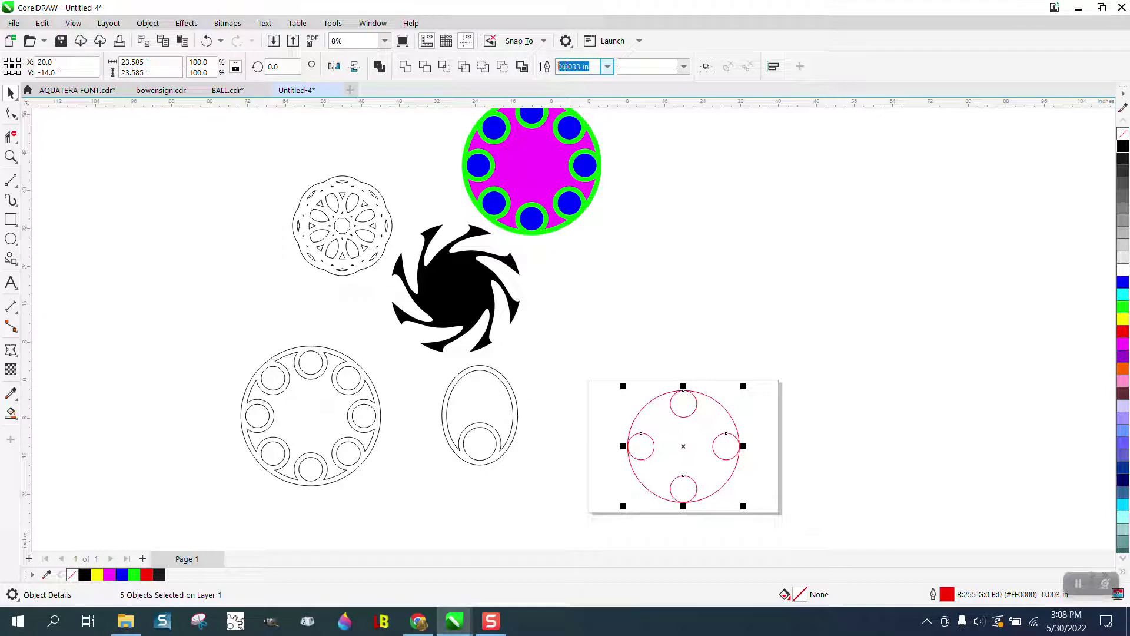
{"action": "type", "text": "1"}
{"action": "key", "text": "Return"}
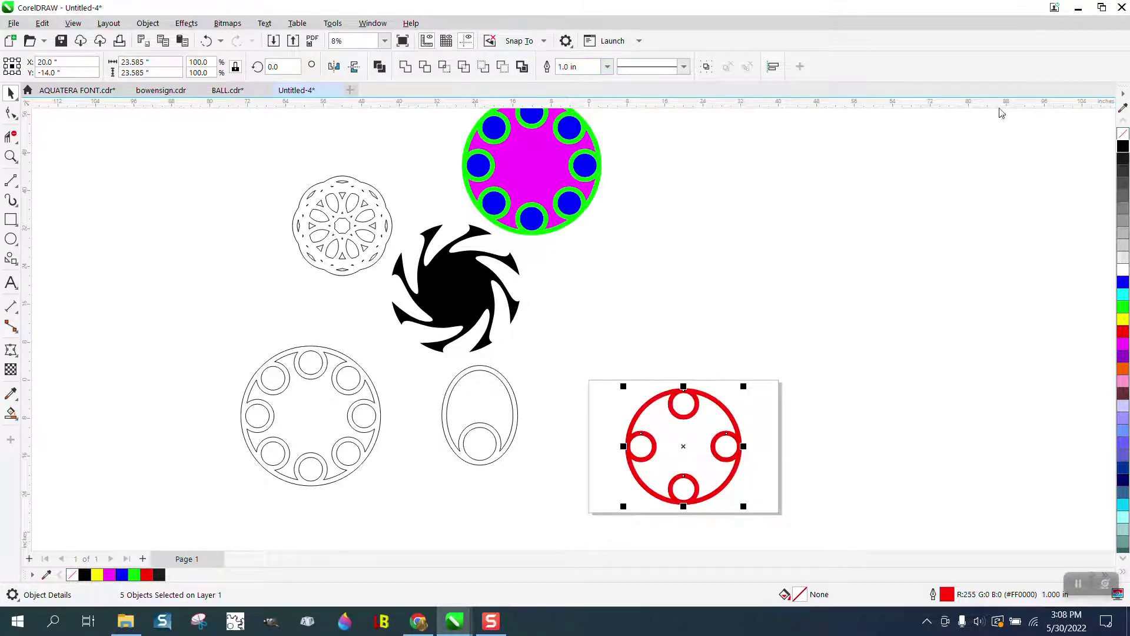
{"action": "left_click", "coordinate": [148, 23]}
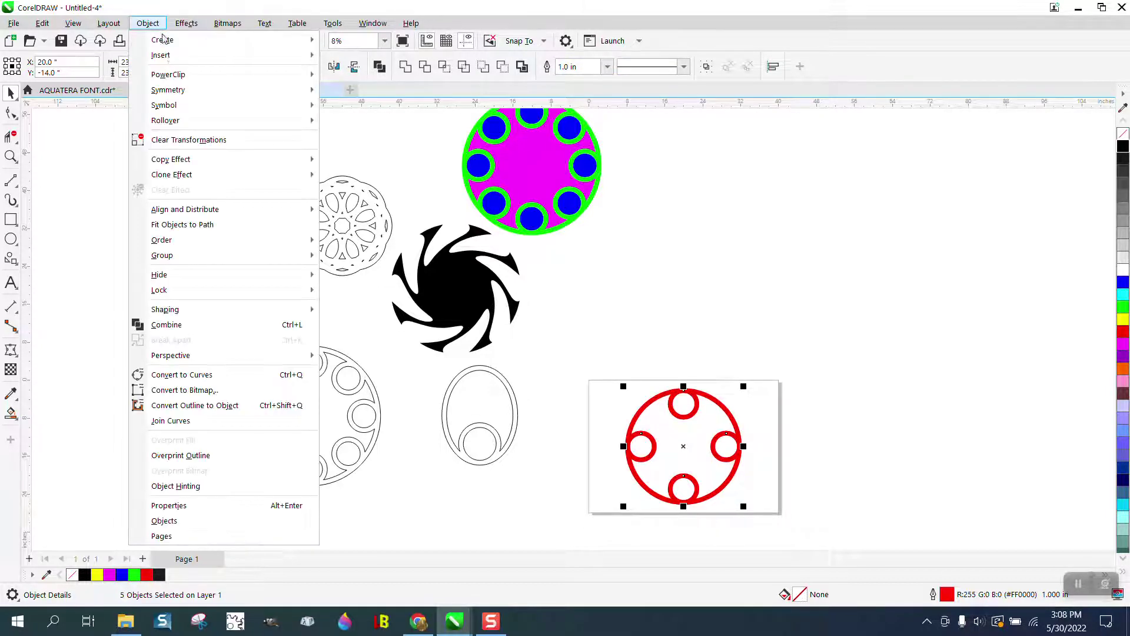
{"action": "left_click", "coordinate": [208, 407]}
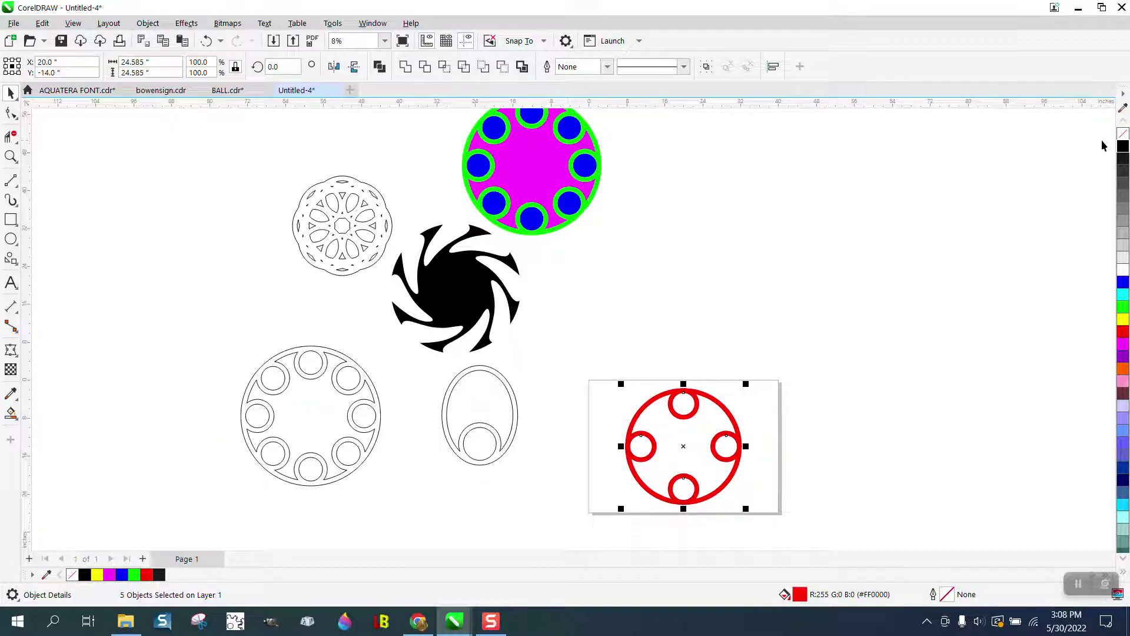
{"action": "left_click", "coordinate": [1123, 134]}
{"action": "right_click", "coordinate": [1123, 146]}
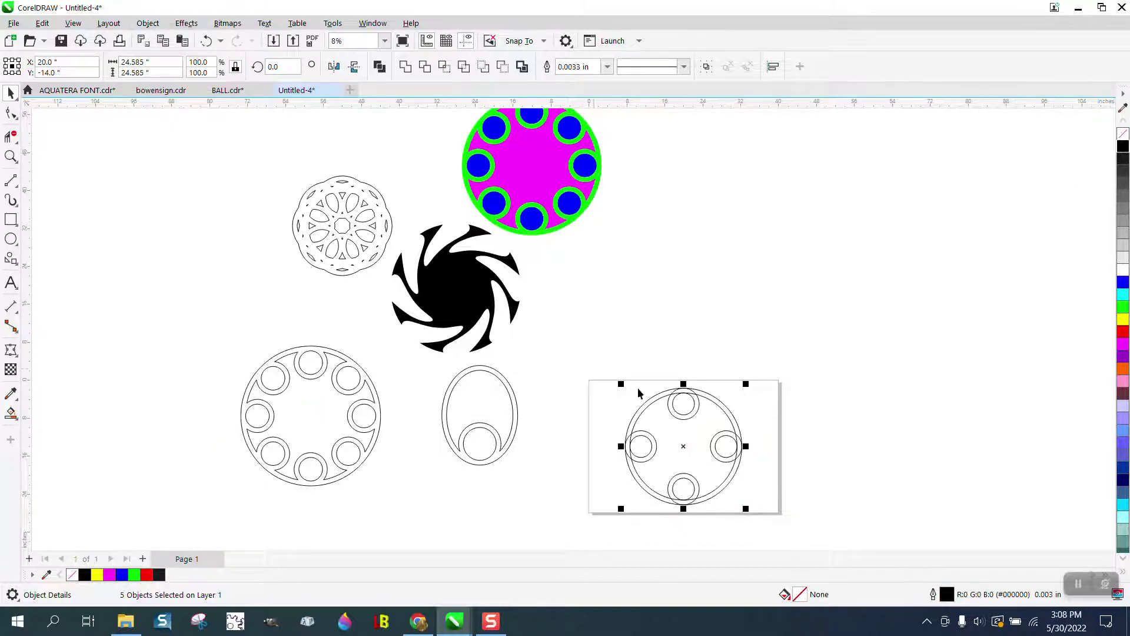
Step: Zoom in on the framed design, select all five circles and weld them
{"action": "left_click", "coordinate": [11, 156]}
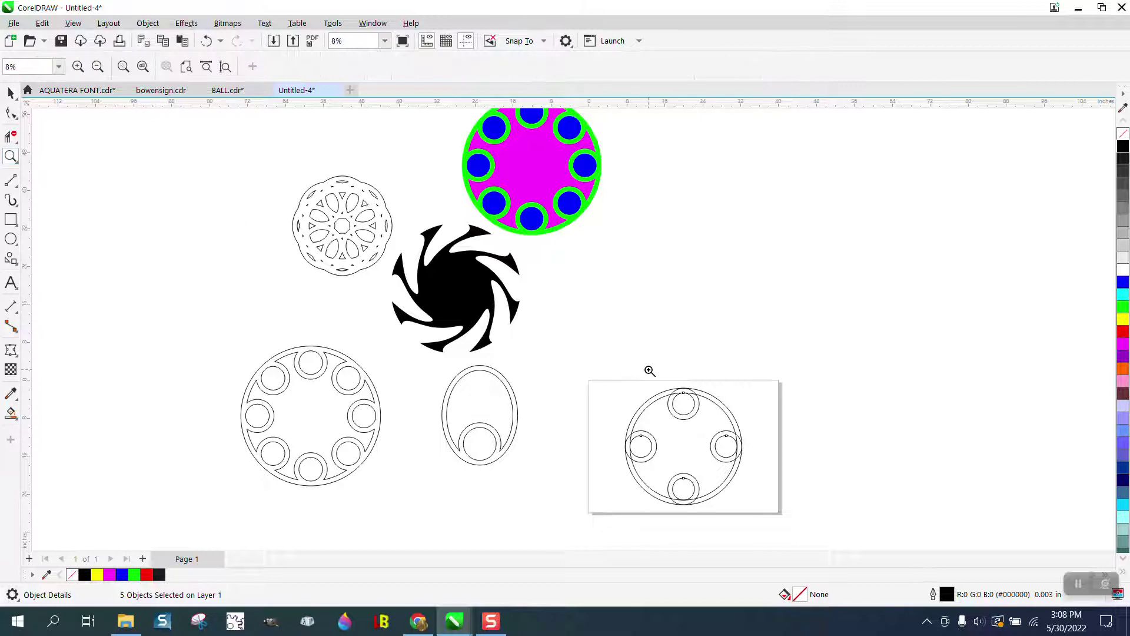
{"action": "left_click_drag", "start_coordinate": [590, 381], "coordinate": [828, 534]}
{"action": "scroll", "coordinate": [465, 348], "scroll_direction": "down", "scroll_amount": 1}
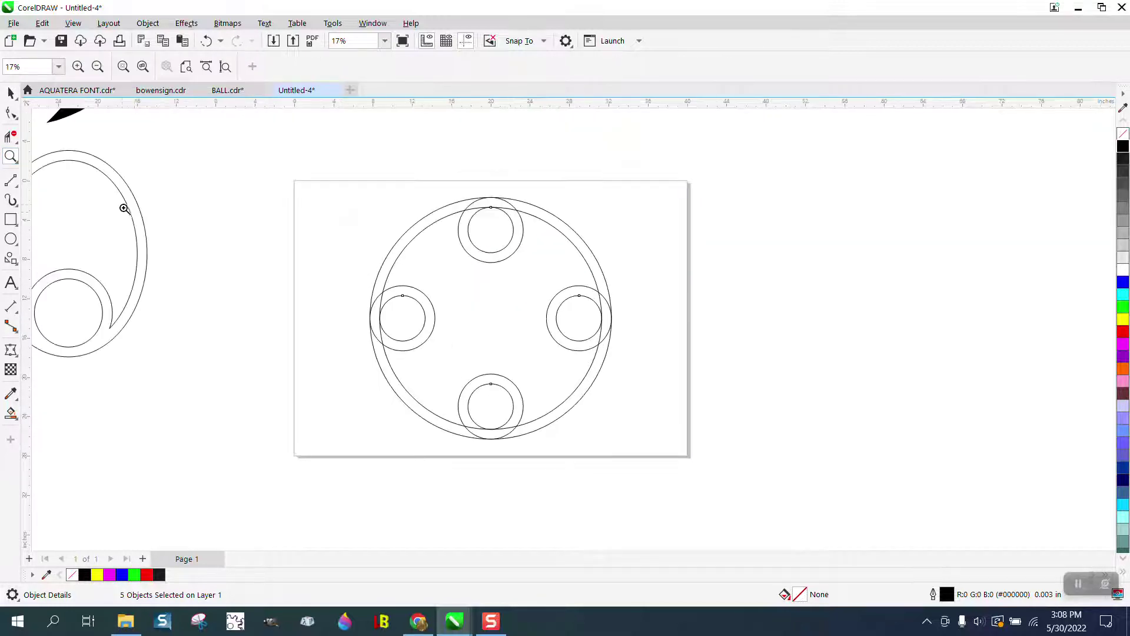
{"action": "left_click", "coordinate": [10, 92]}
{"action": "left_click_drag", "start_coordinate": [354, 170], "coordinate": [715, 485]}
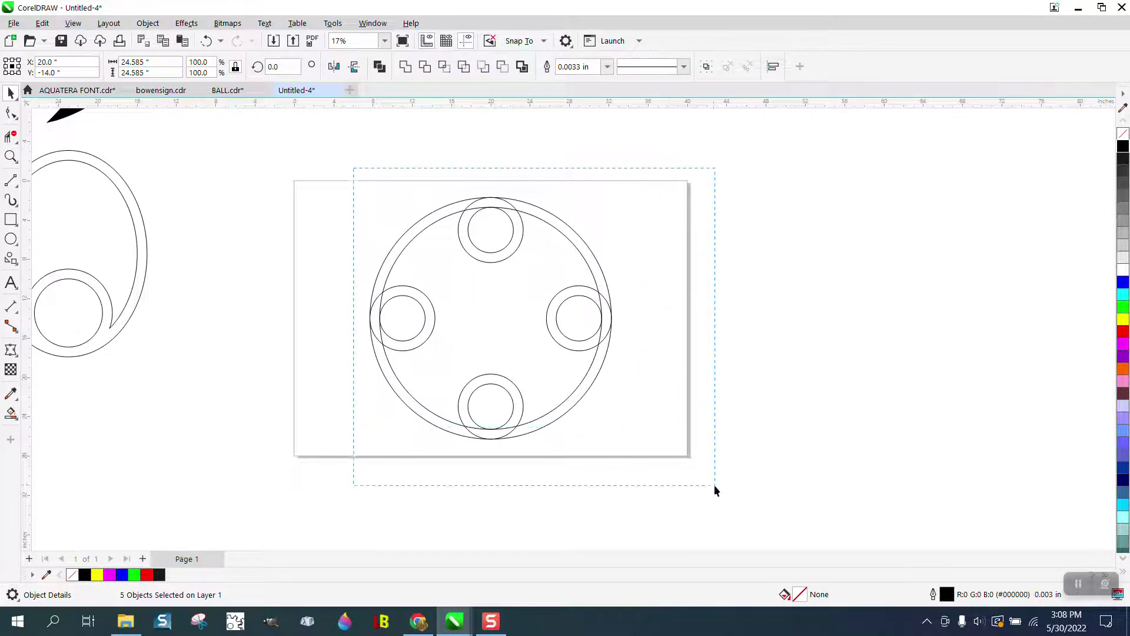
{"action": "left_click", "coordinate": [405, 67]}
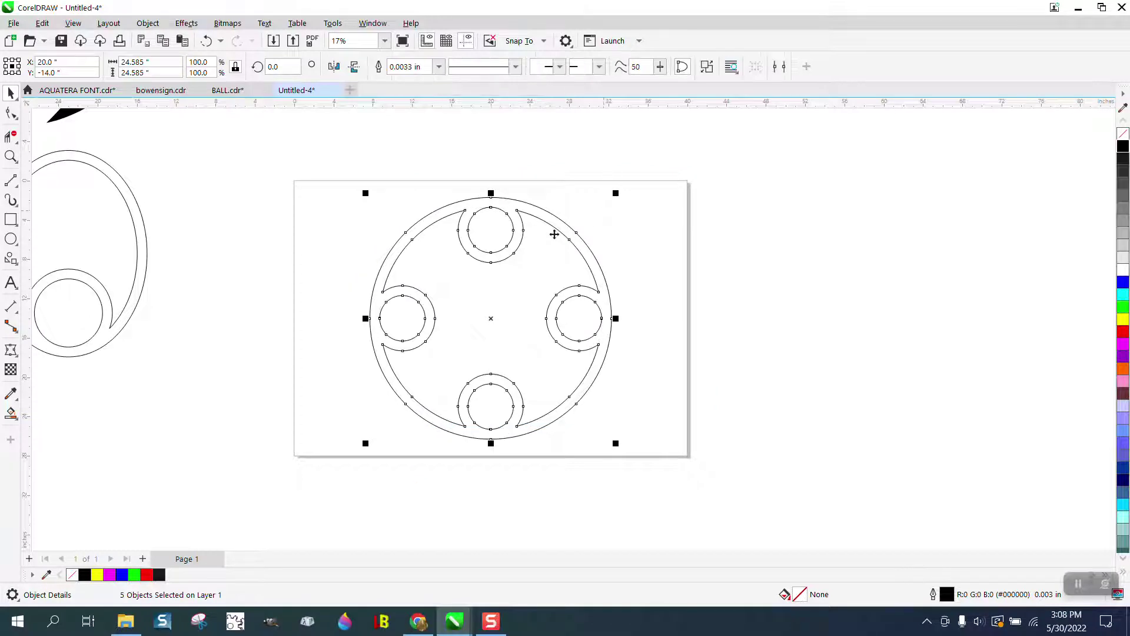
Step: Try a green Smart Fill on the welded ring, then undo it
{"action": "left_click", "coordinate": [11, 416]}
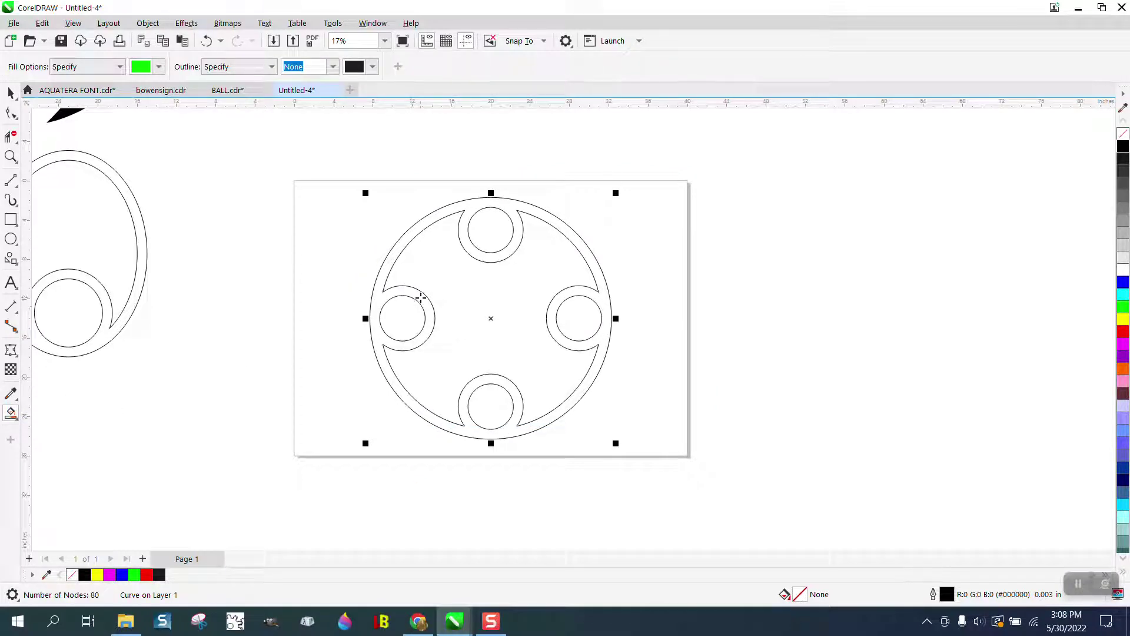
{"action": "left_click", "coordinate": [422, 300]}
{"action": "scroll", "coordinate": [423, 304], "scroll_direction": "down", "scroll_amount": 2}
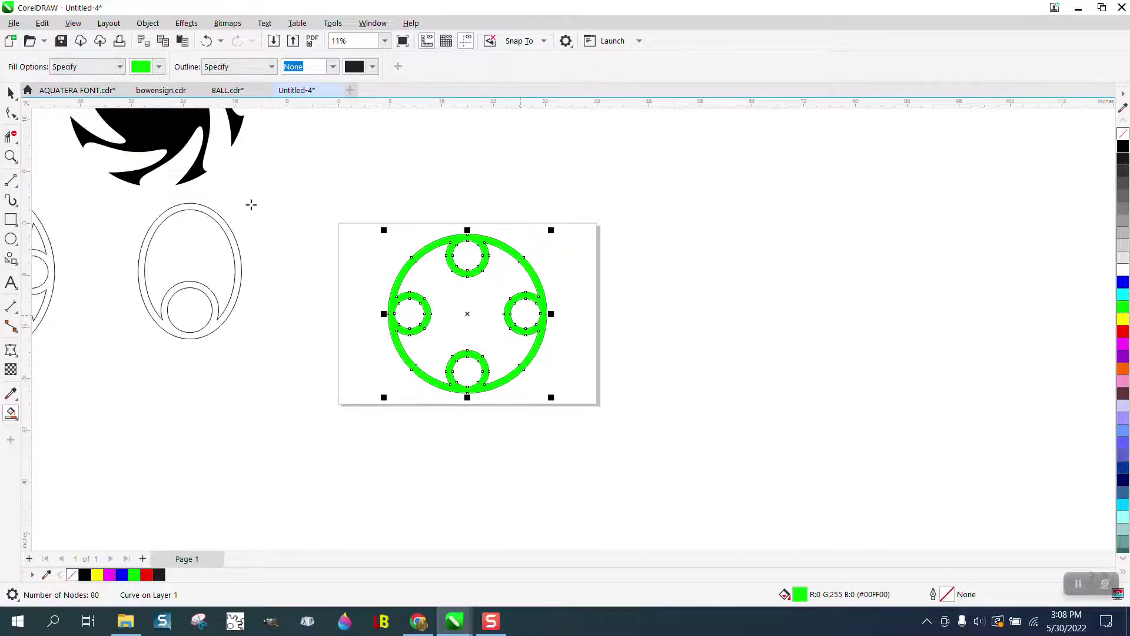
{"action": "left_click", "coordinate": [206, 41]}
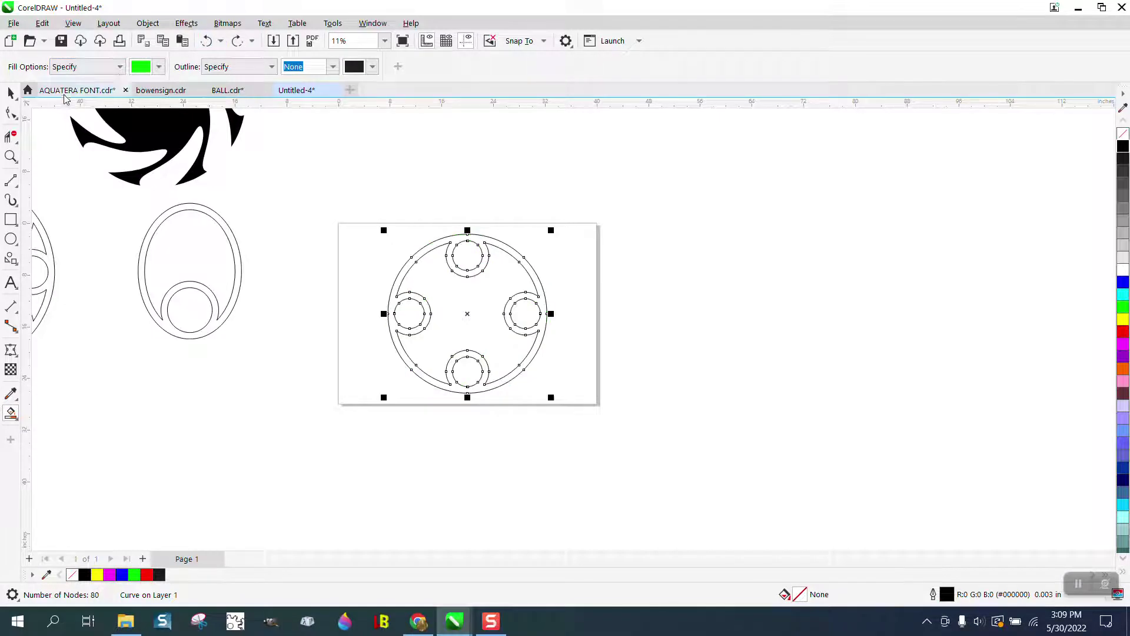
{"action": "left_click", "coordinate": [10, 93]}
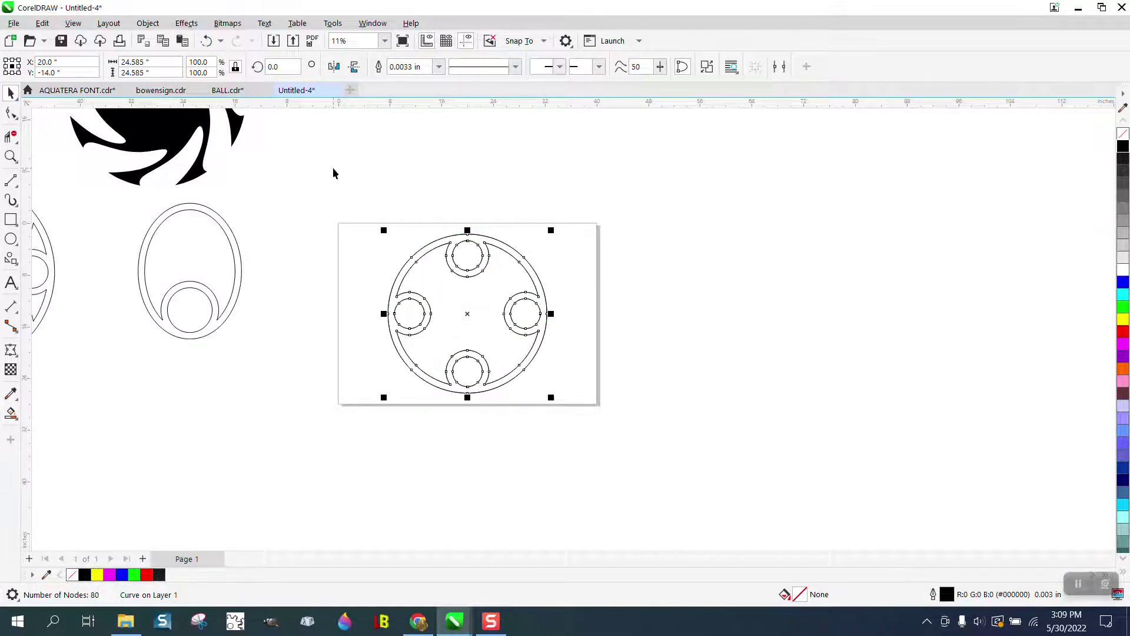
Step: Add a 45° rotated copy of the circles and weld both sets into one curve
{"action": "left_click", "coordinate": [275, 66]}
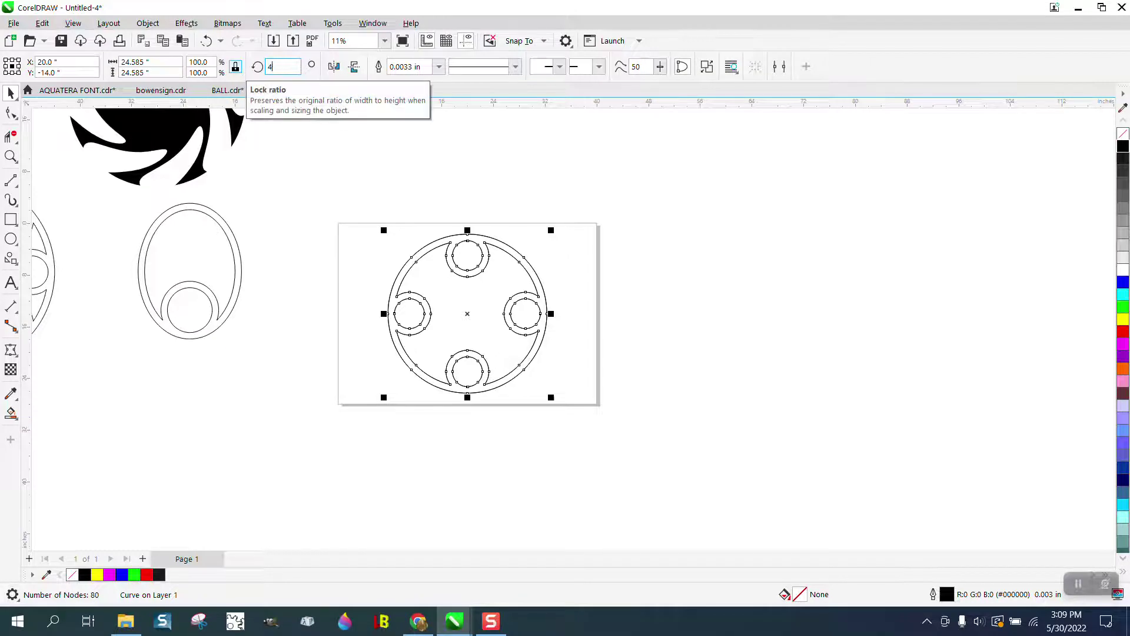
{"action": "type", "text": "45"}
{"action": "key", "text": "Return"}
{"action": "left_click", "coordinate": [365, 237]}
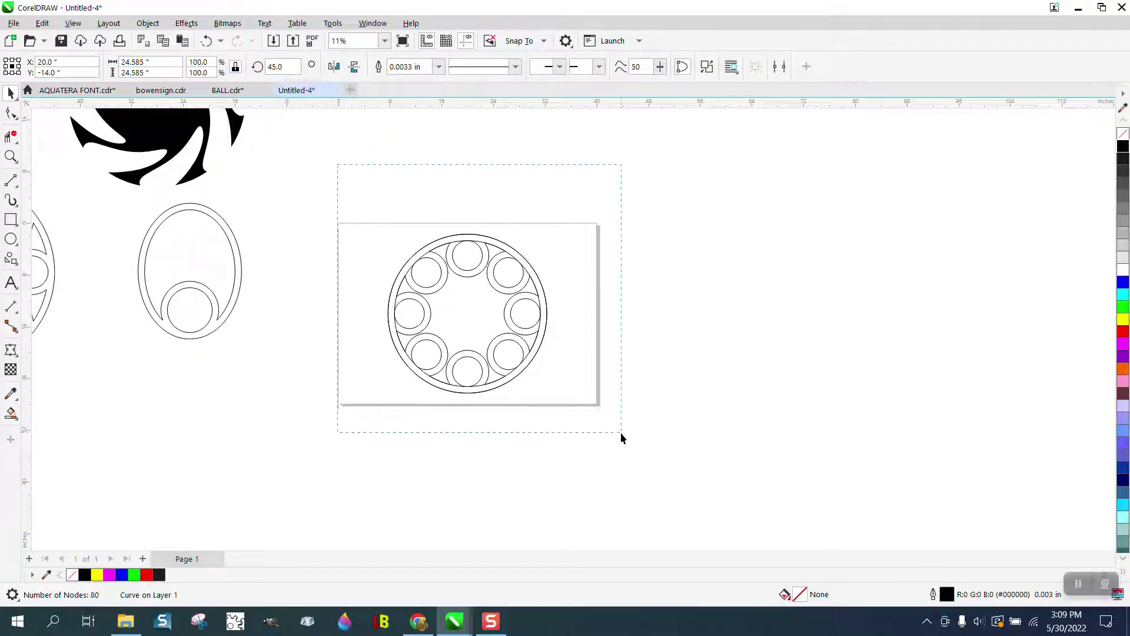
{"action": "left_click_drag", "start_coordinate": [621, 433], "coordinate": [621, 432]}
{"action": "left_click", "coordinate": [406, 67]}
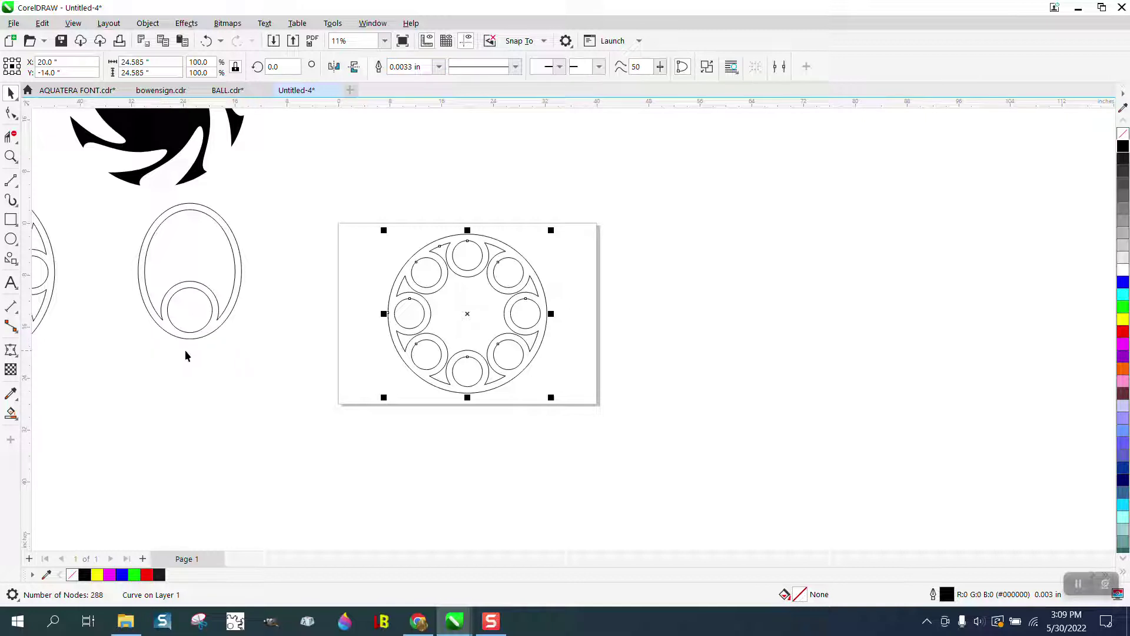
Step: Smart-fill the central star region, move it beside the page, set no fill and black outline
{"action": "left_click", "coordinate": [10, 413]}
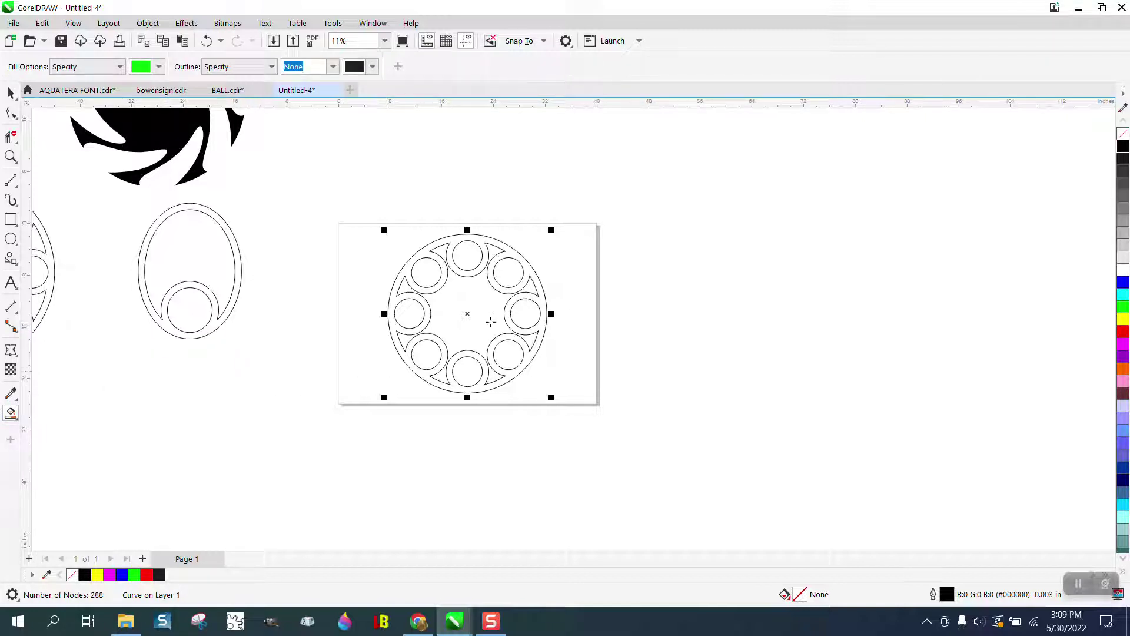
{"action": "left_click", "coordinate": [491, 322]}
{"action": "left_click", "coordinate": [13, 110]}
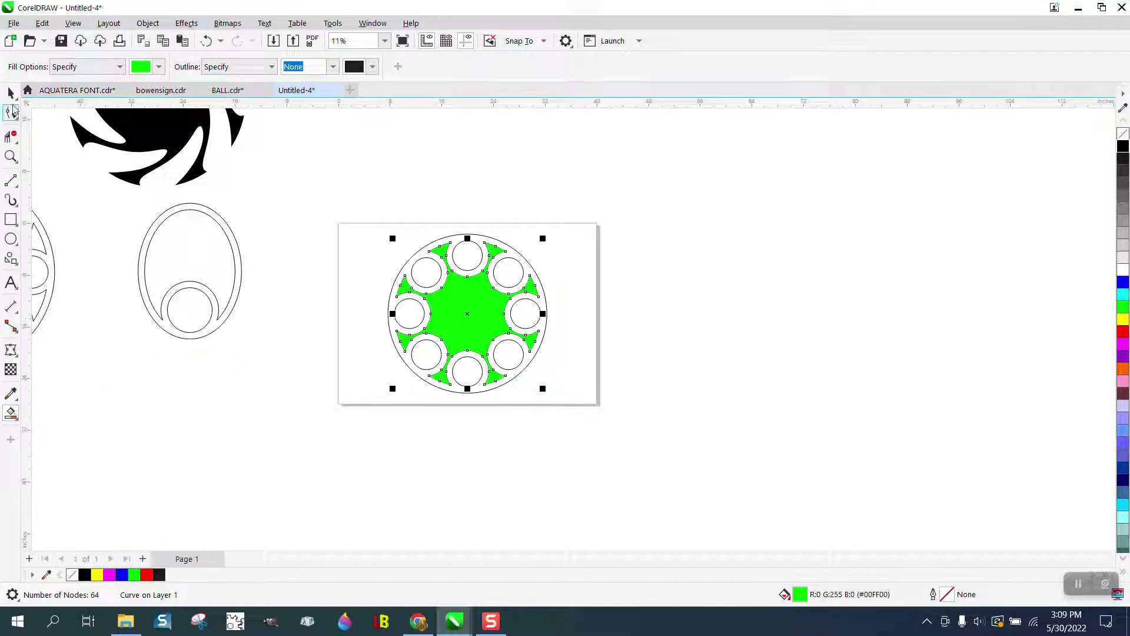
{"action": "left_click", "coordinate": [11, 92]}
{"action": "left_click_drag", "start_coordinate": [507, 309], "coordinate": [727, 296]}
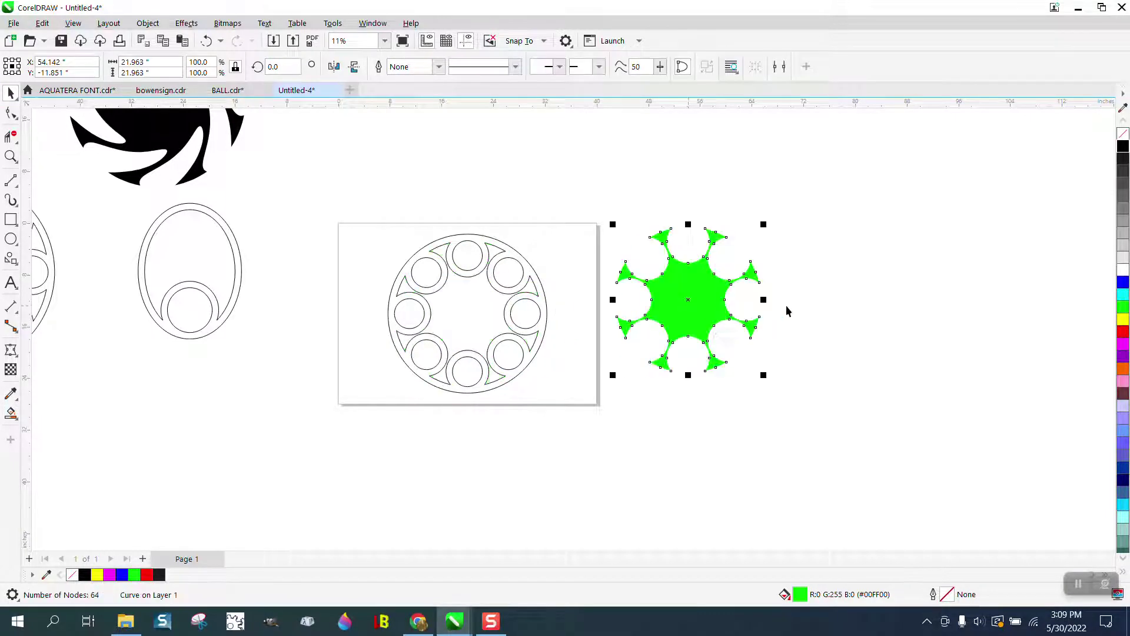
{"action": "left_click", "coordinate": [1123, 133]}
{"action": "right_click", "coordinate": [1123, 146]}
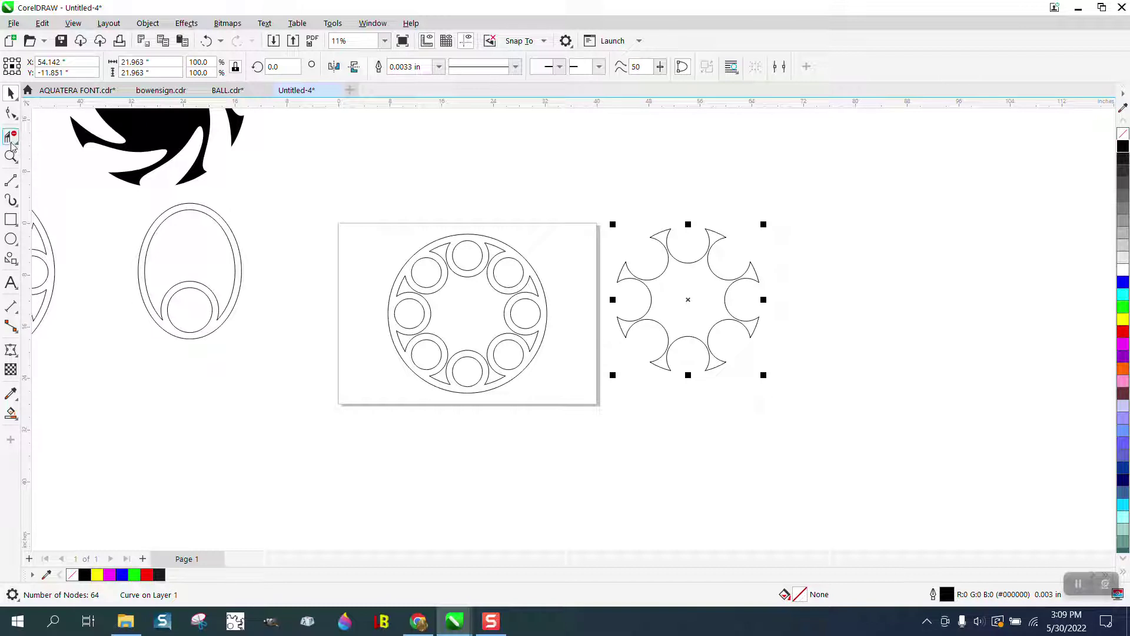
Step: Zoom to the star and twirl its points around the centre
{"action": "left_click_drag", "start_coordinate": [576, 205], "coordinate": [857, 446]}
{"action": "left_click", "coordinate": [11, 156]}
{"action": "left_click_drag", "start_coordinate": [568, 206], "coordinate": [857, 425]}
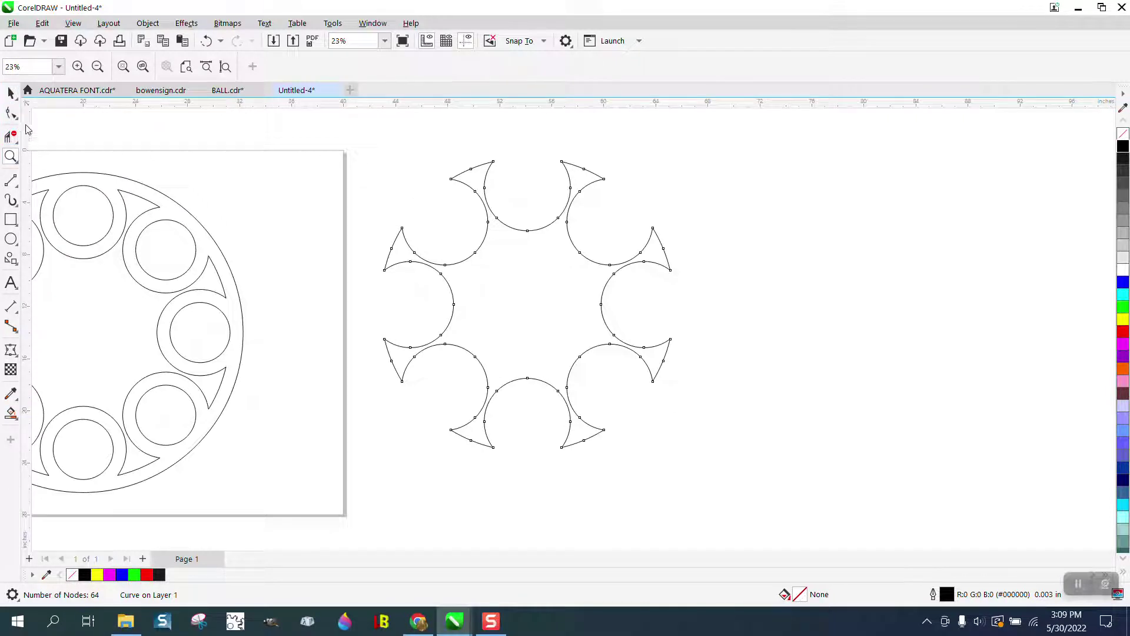
{"action": "left_click", "coordinate": [12, 114]}
{"action": "left_click", "coordinate": [59, 163]}
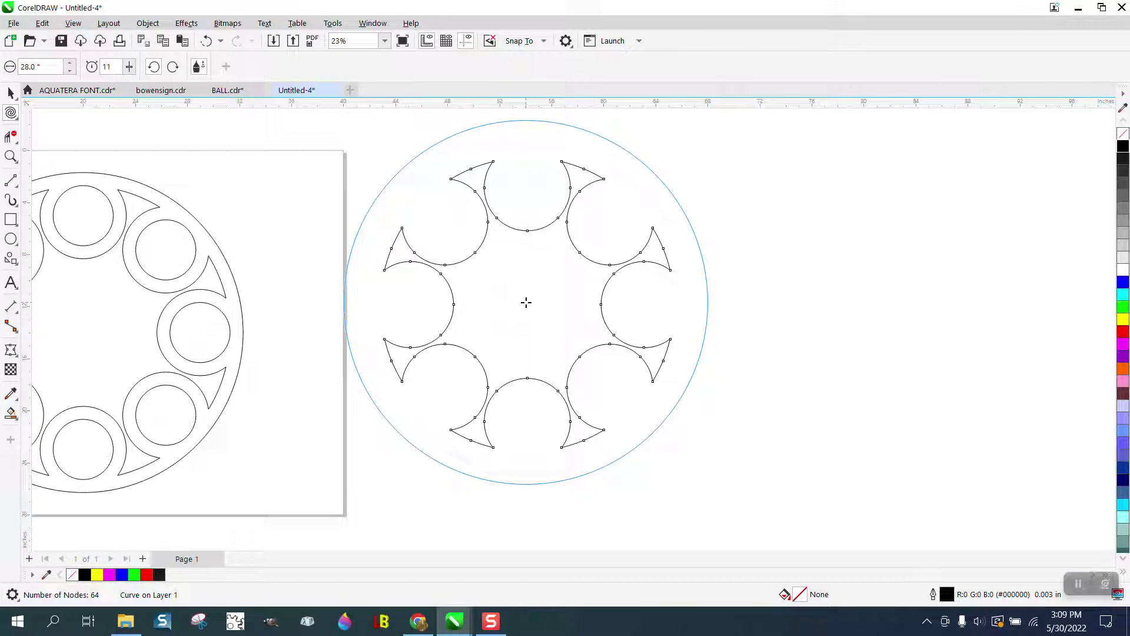
{"action": "left_click_drag", "start_coordinate": [526, 302], "coordinate": [527, 302]}
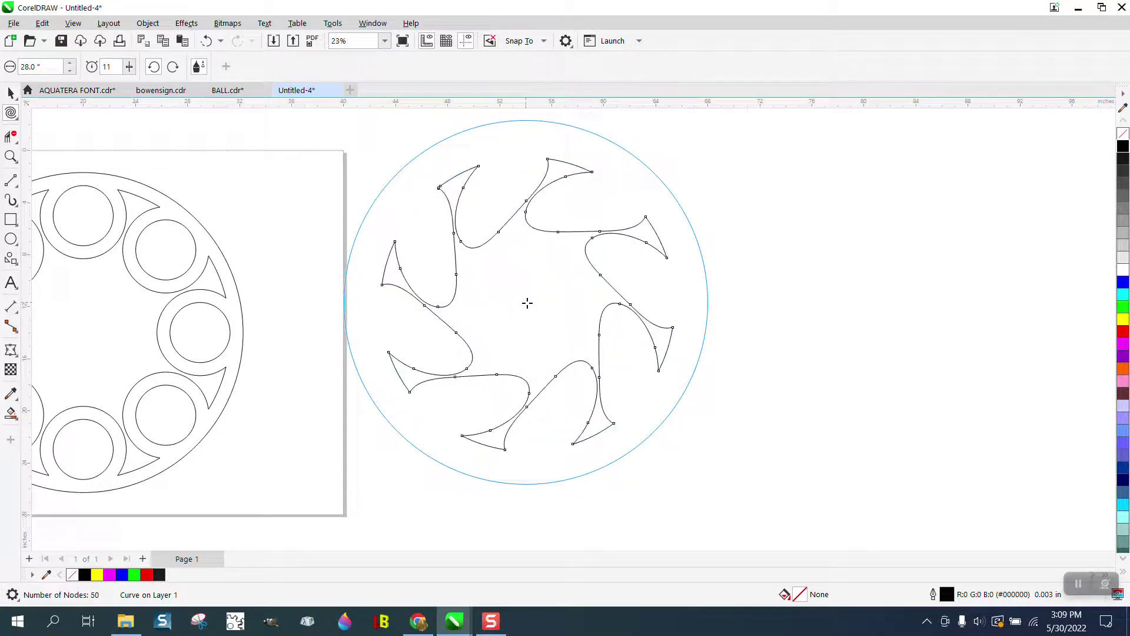
Step: Smart-fill the twirled star solid green
{"action": "left_click", "coordinate": [11, 413]}
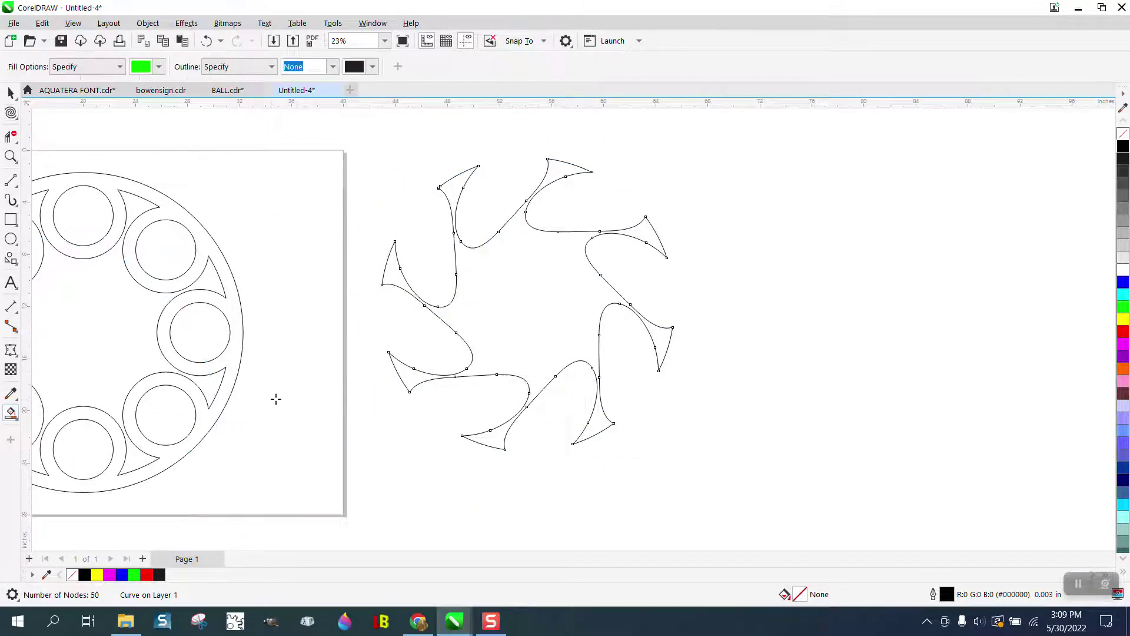
{"action": "left_click", "coordinate": [492, 344]}
{"action": "scroll", "coordinate": [480, 344], "scroll_direction": "down", "scroll_amount": 3}
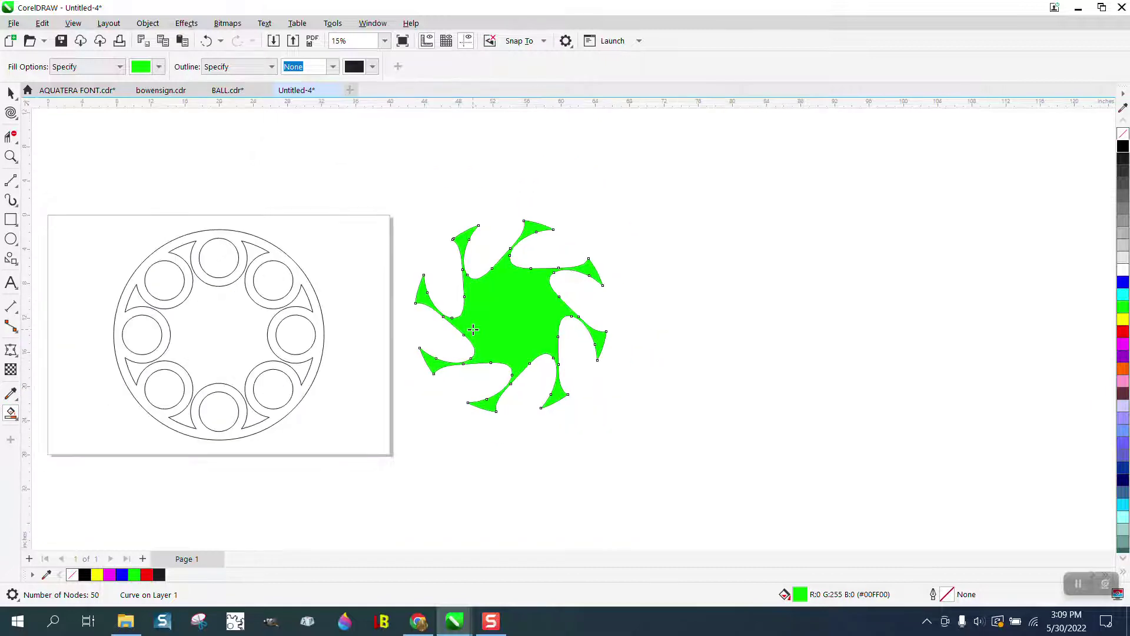
{"action": "scroll", "coordinate": [472, 325], "scroll_direction": "down", "scroll_amount": 4}
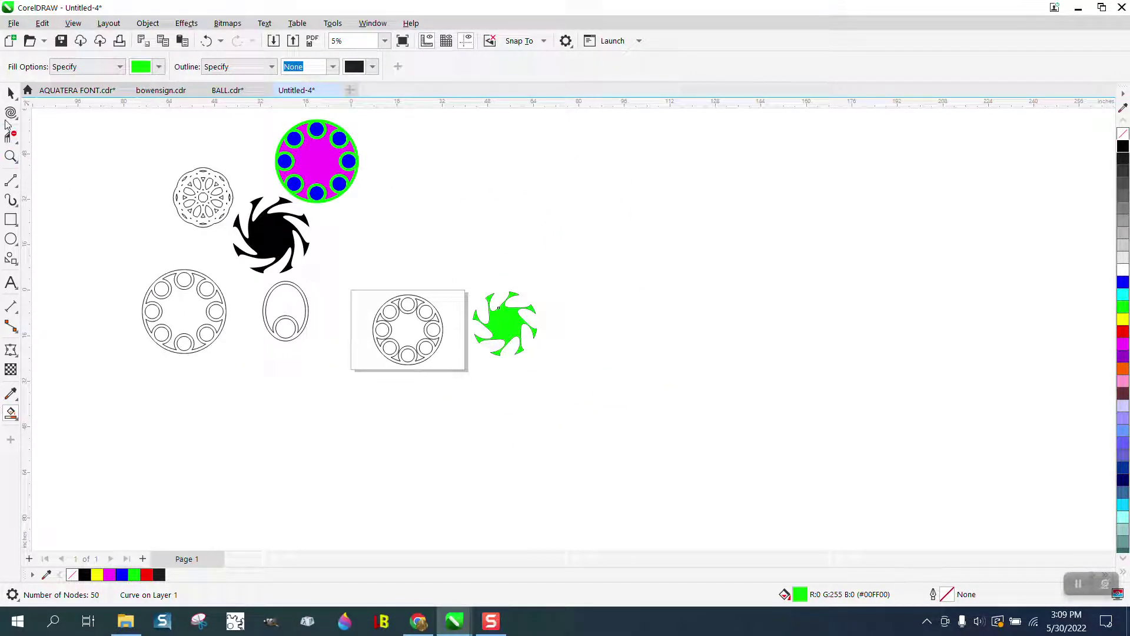
Step: Move the mandala above the framed ring, then select the eight-circle ring
{"action": "left_click", "coordinate": [10, 93]}
{"action": "left_click", "coordinate": [418, 273]}
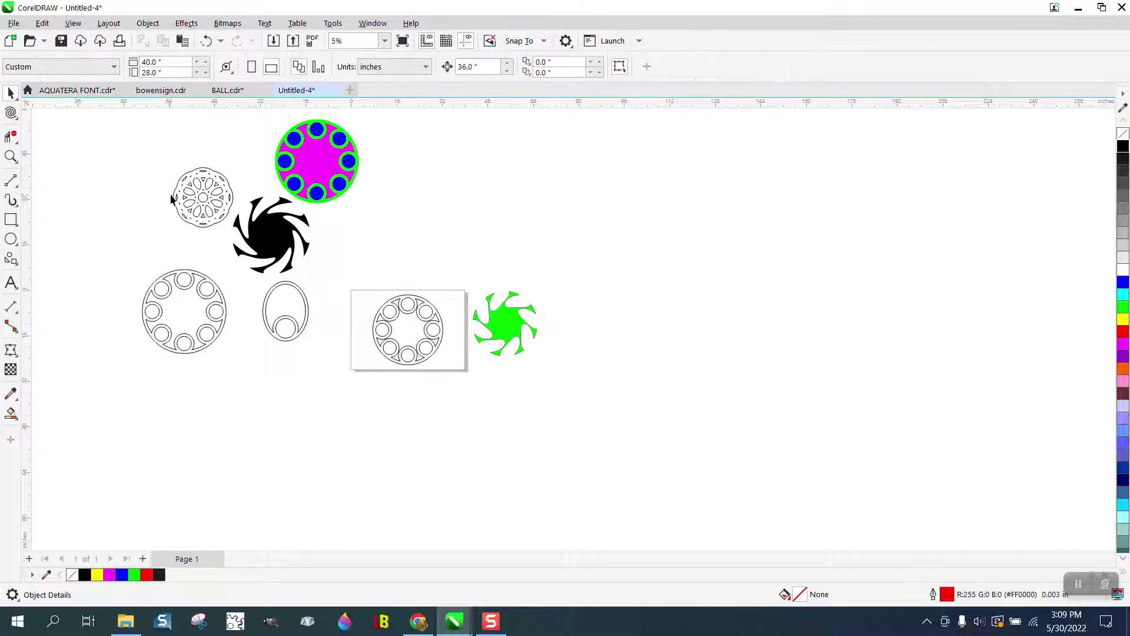
{"action": "left_click_drag", "start_coordinate": [235, 227], "coordinate": [431, 276]}
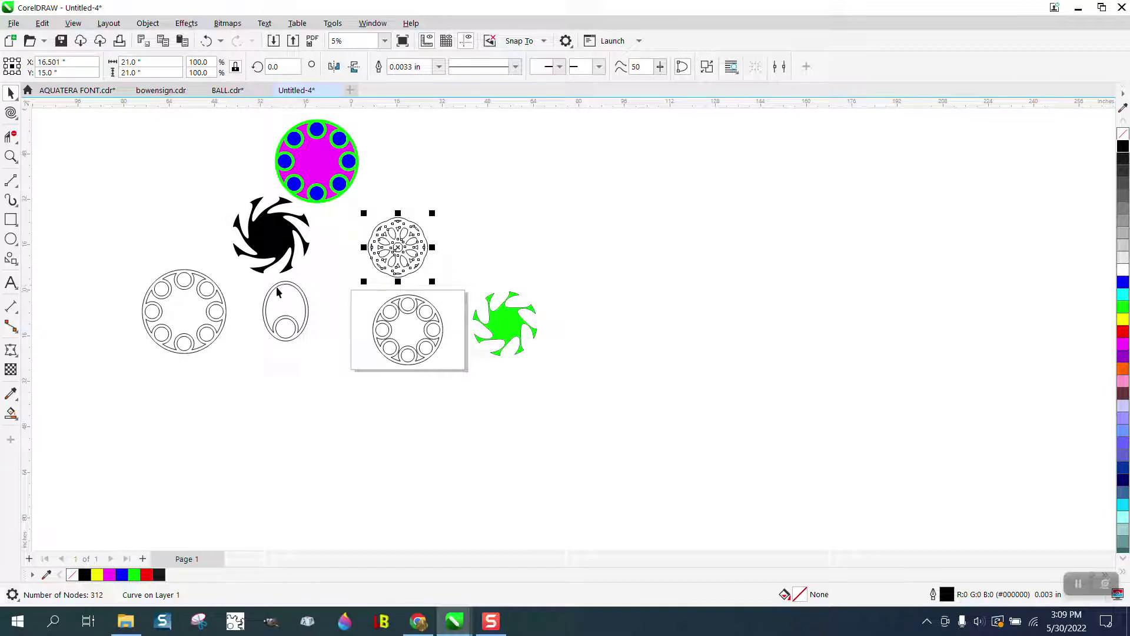
{"action": "left_click", "coordinate": [10, 156]}
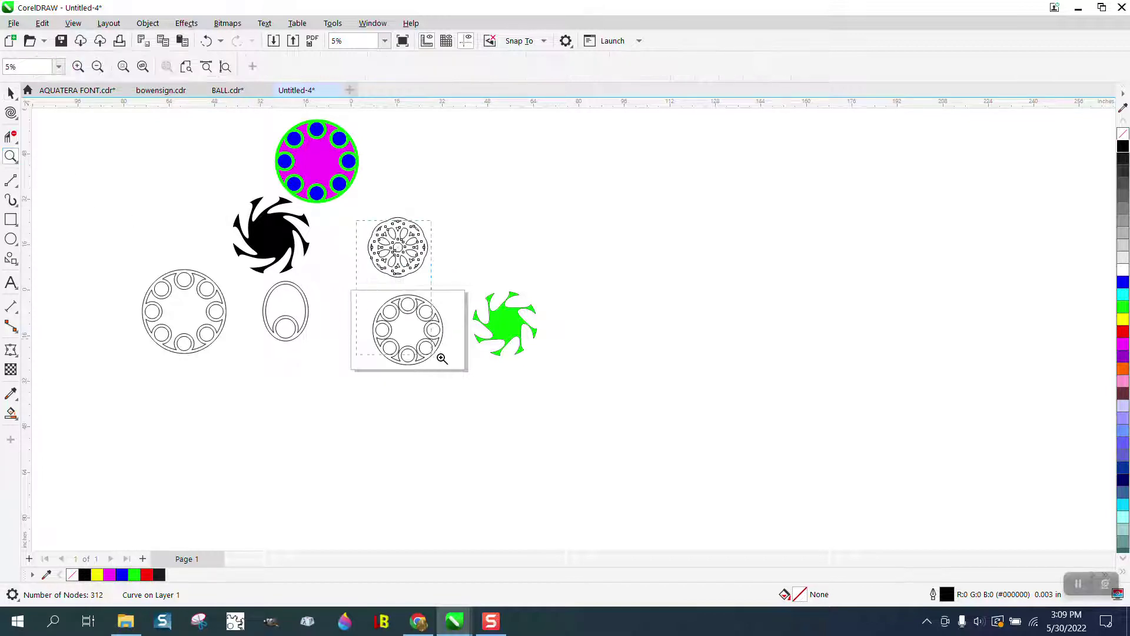
{"action": "left_click", "coordinate": [493, 379]}
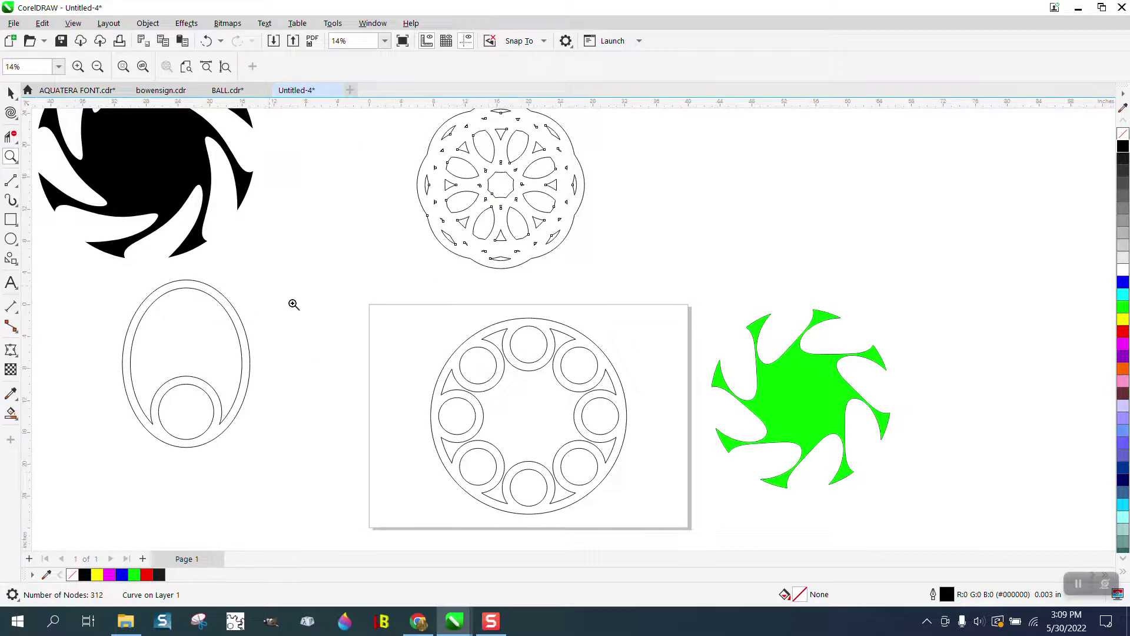
{"action": "left_click", "coordinate": [11, 93]}
{"action": "left_click", "coordinate": [535, 323]}
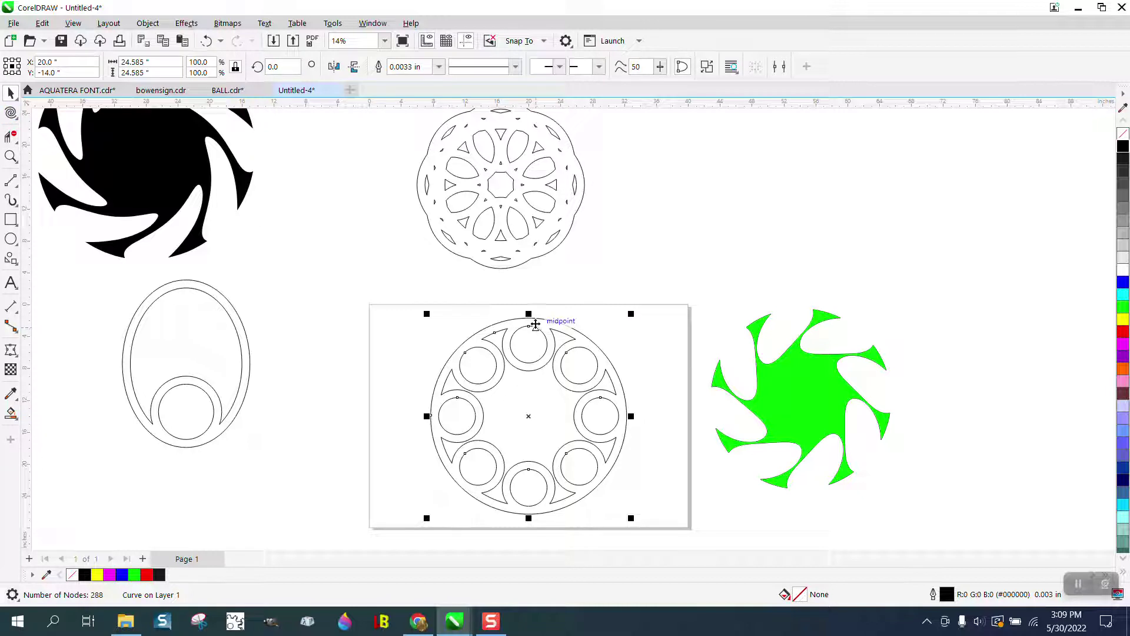
Step: Add a 22.5° rotated copy, combine and weld both rings, and smart-fill it green
{"action": "left_click", "coordinate": [269, 67]}
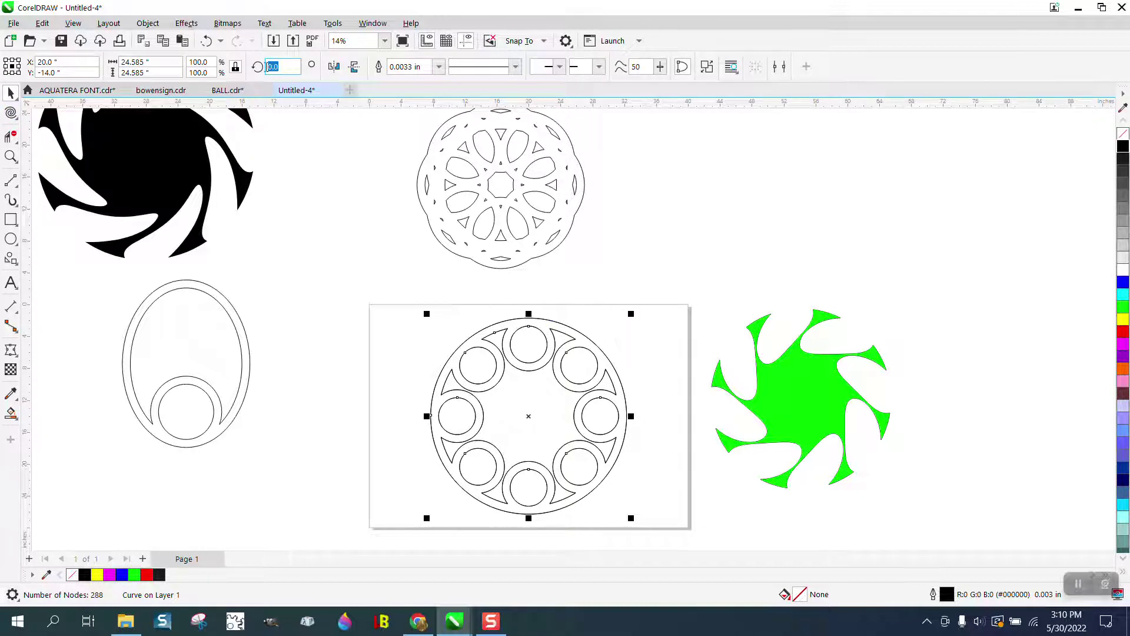
{"action": "type", "text": "22.5"}
{"action": "key", "text": "Return"}
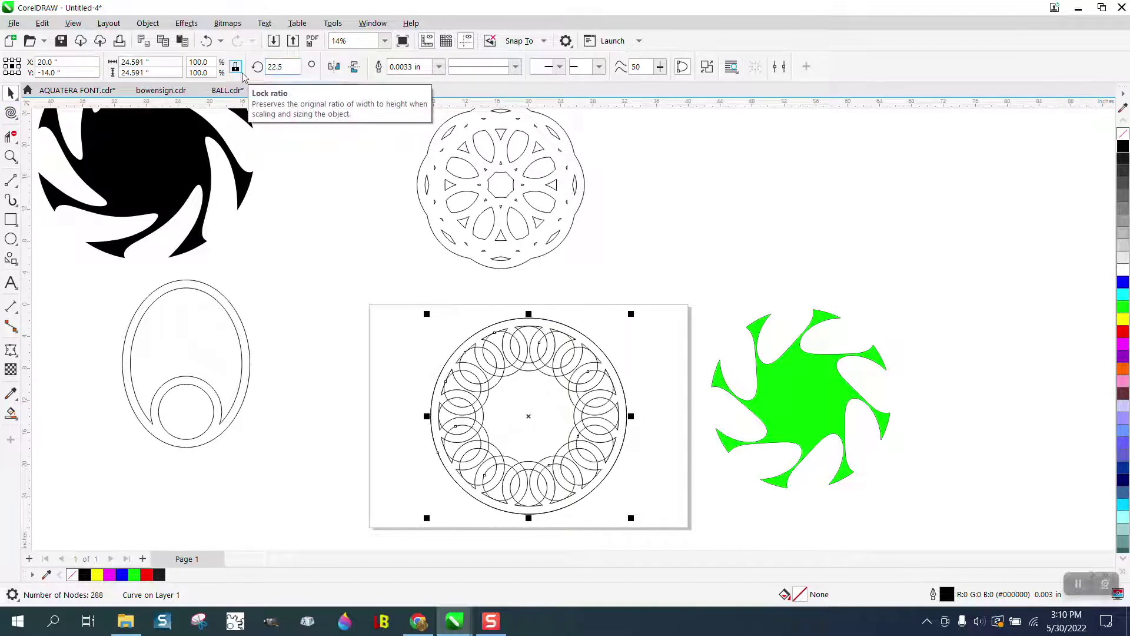
{"action": "left_click_drag", "start_coordinate": [398, 277], "coordinate": [680, 528]}
{"action": "key", "text": "ctrl+k"}
{"action": "left_click", "coordinate": [405, 67]}
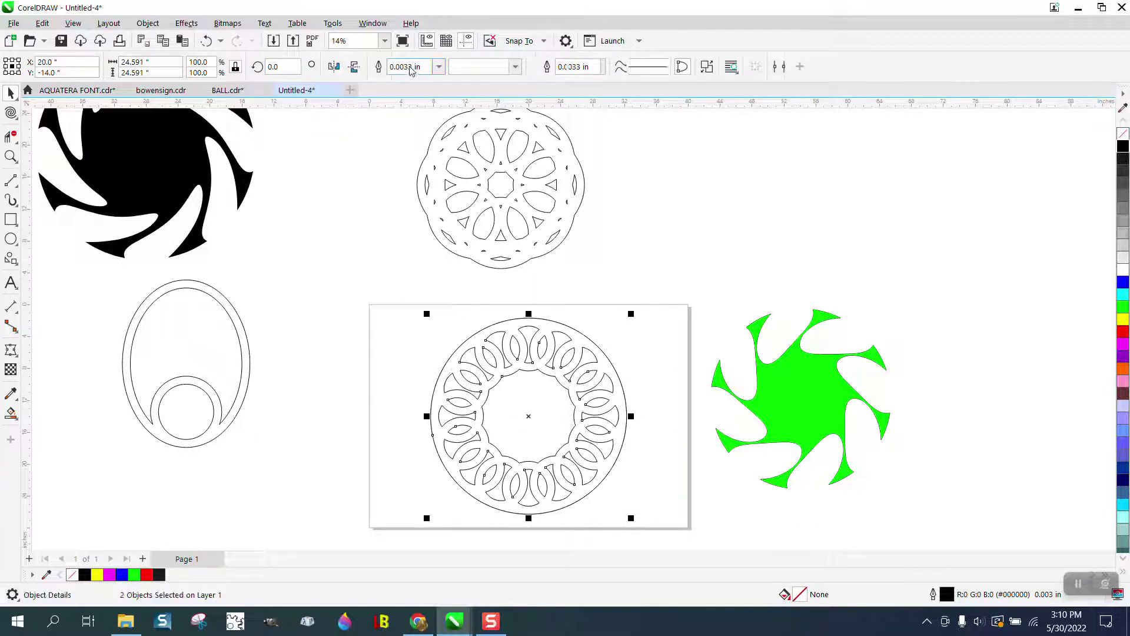
{"action": "left_click", "coordinate": [10, 413]}
{"action": "left_click", "coordinate": [495, 382]}
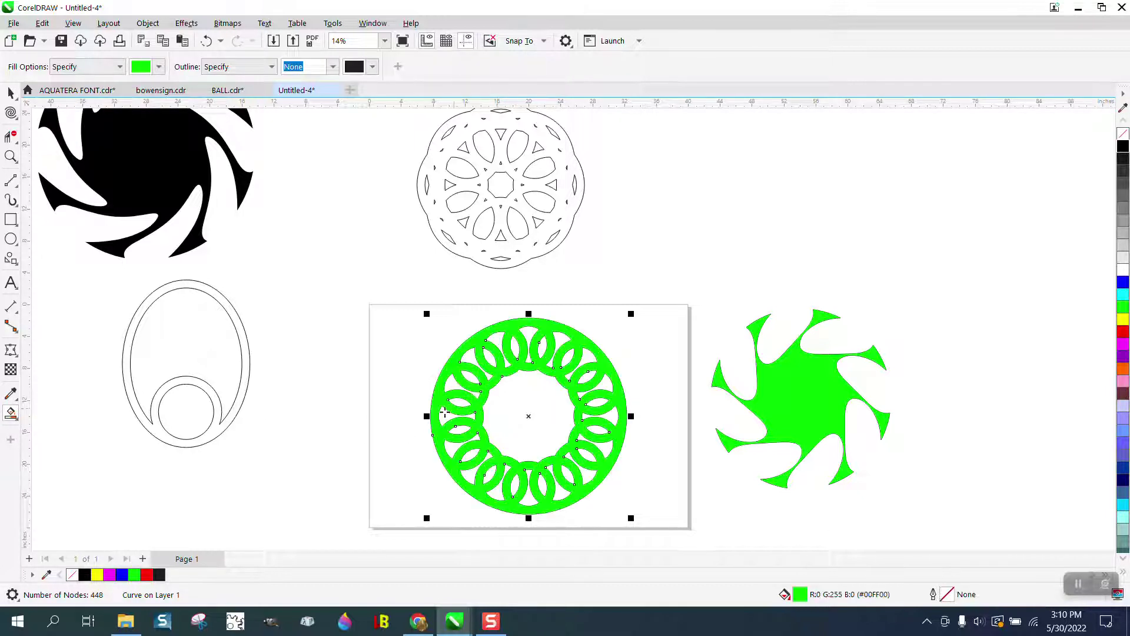